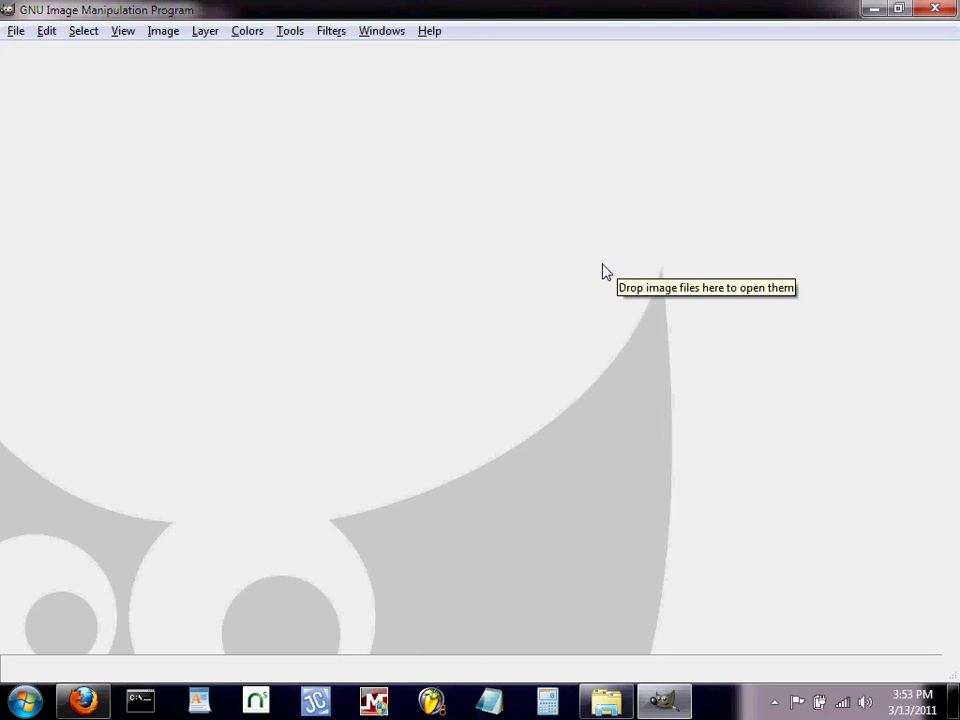
- Restore the hidden Toolbox and Layers dock from the Windows menu
left_click(383, 35)
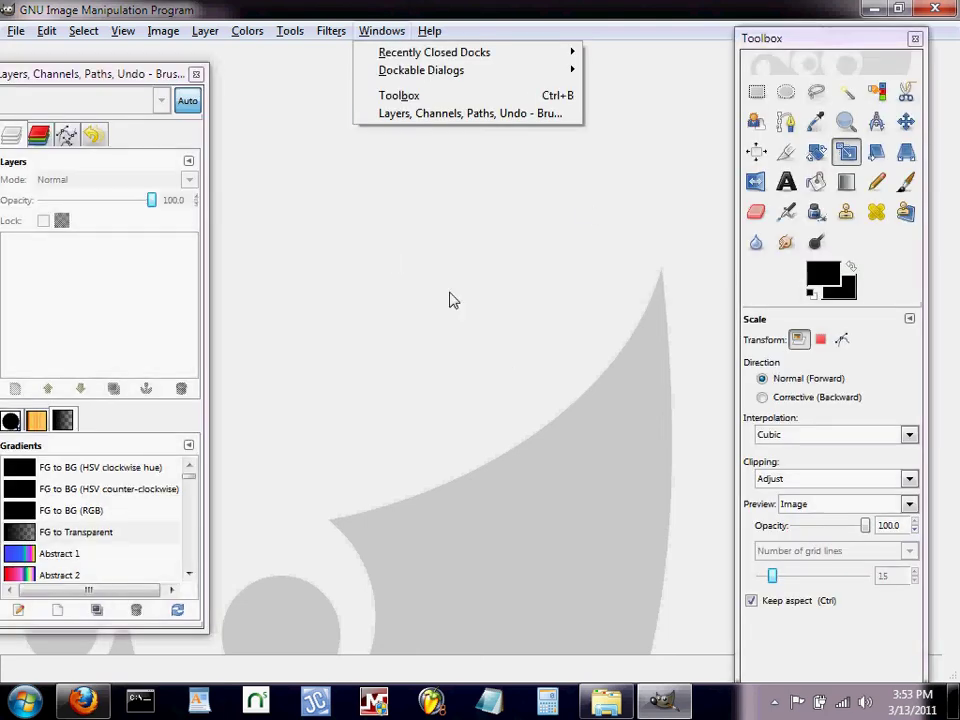
left_click(560, 280)
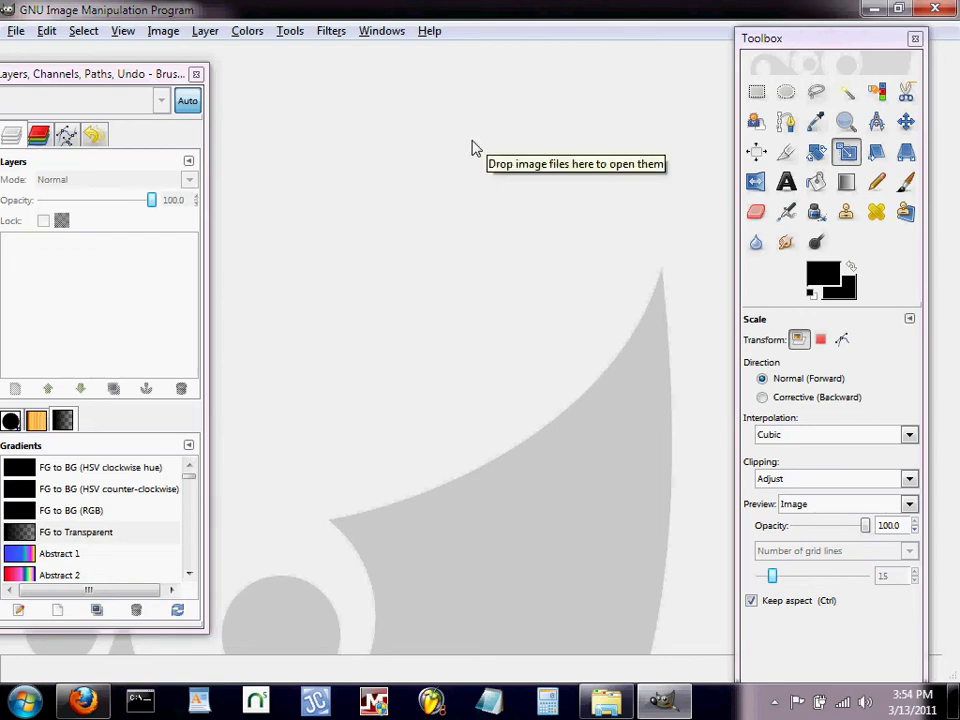
- Drag the Layers/Channels dock by its title bar fully onto the screen
left_click(16, 33)
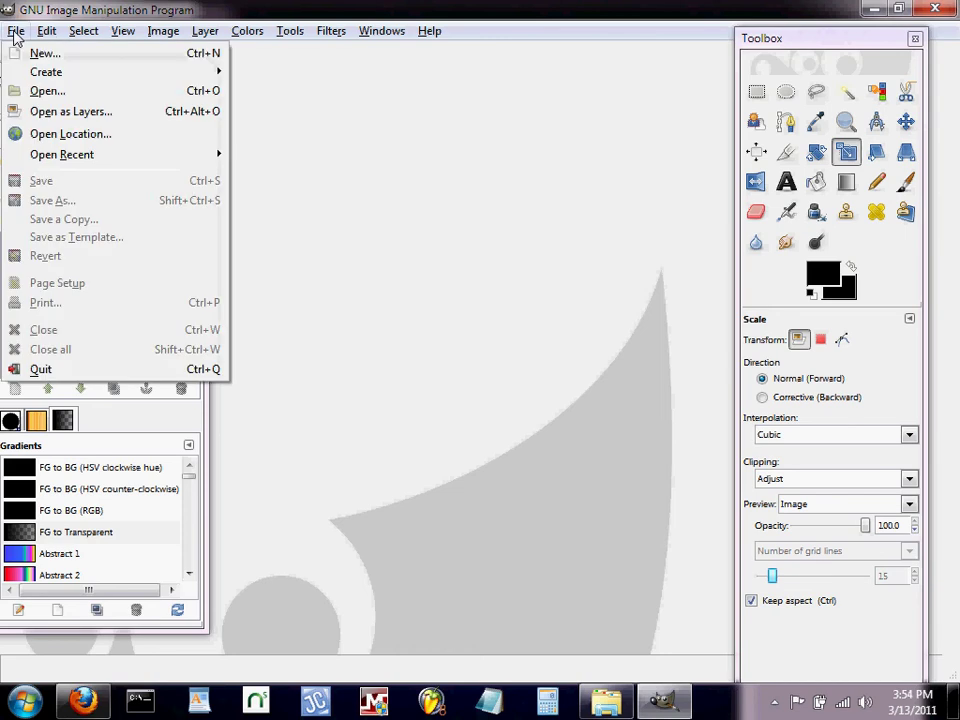
left_click(15, 37)
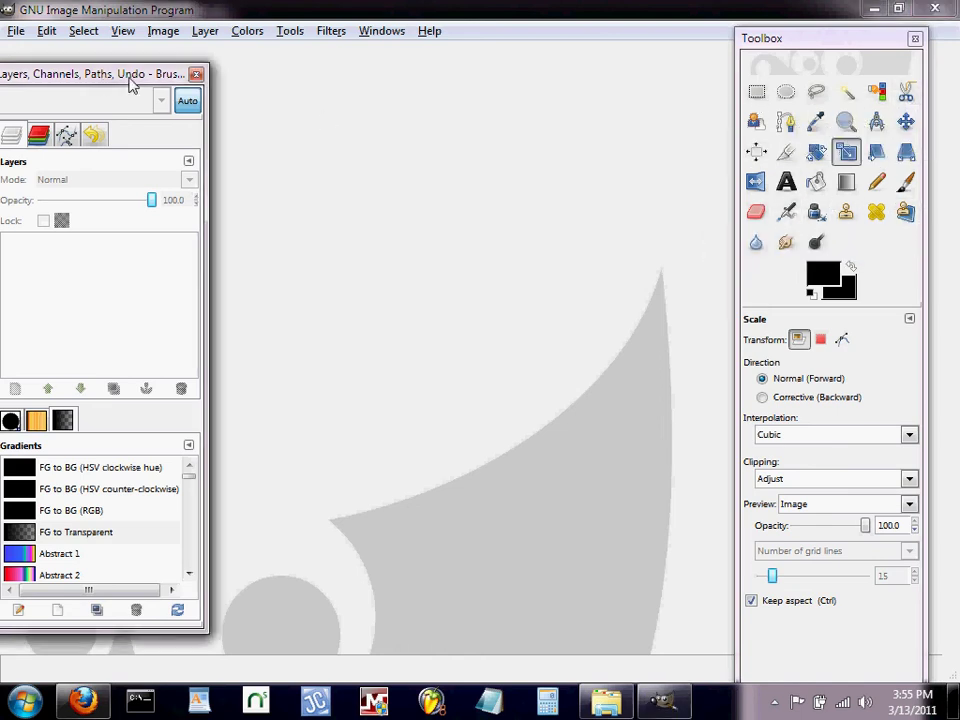
mouse_move(105, 86)
left_mouse_down()
mouse_move(131, 84)
mouse_move(81, 77)
mouse_move(118, 76)
left_mouse_up()
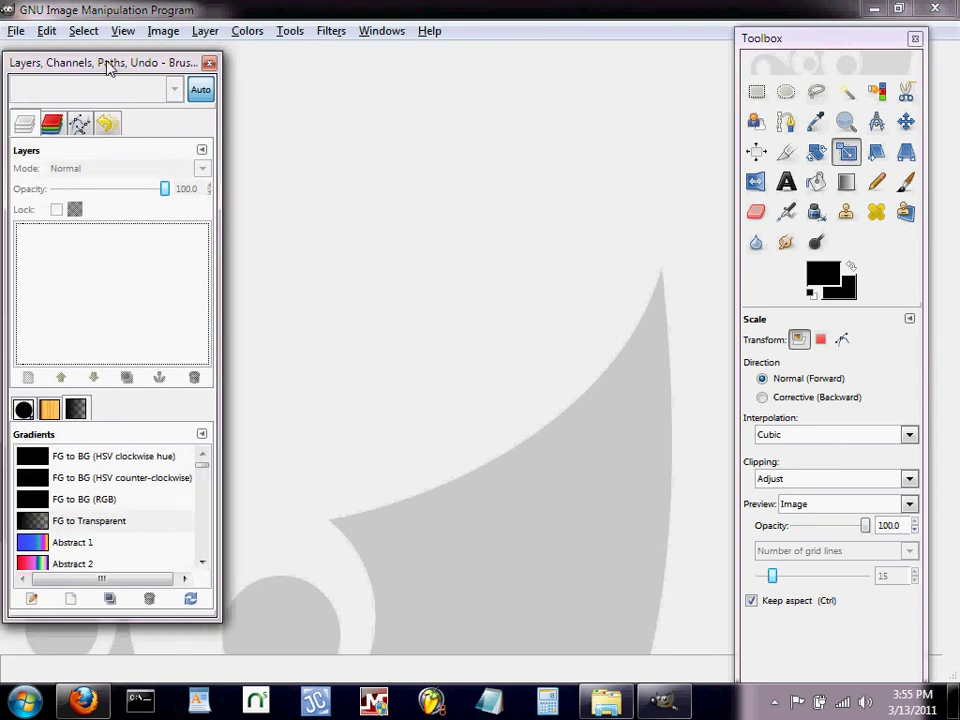
- Open l.JPG from the Pics/Amanda/Keepers folder with File > Open
left_click(16, 30)
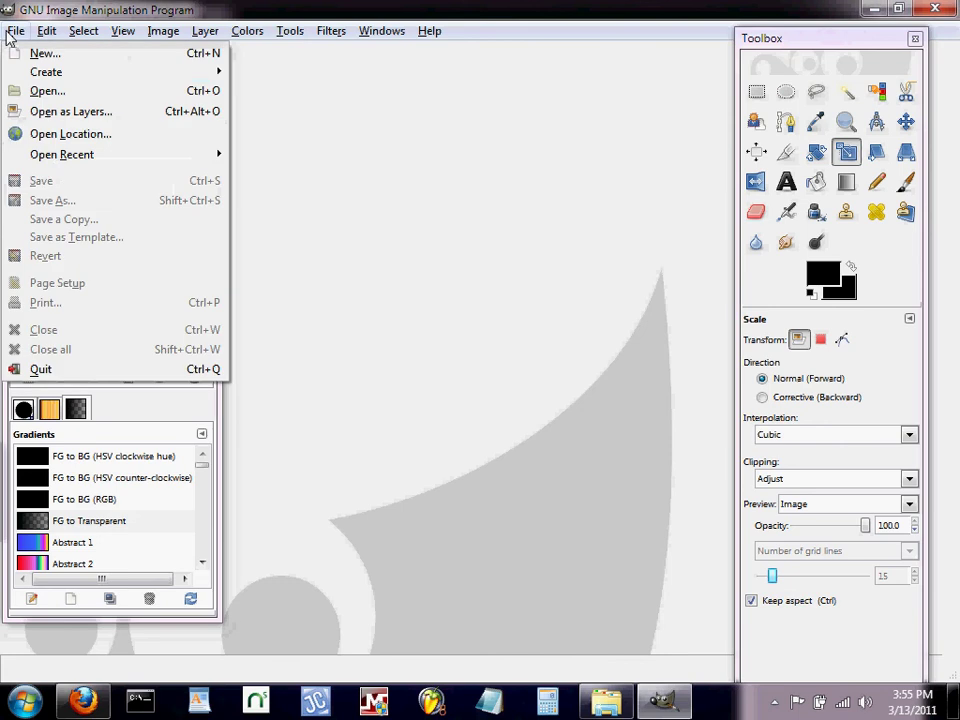
left_click(62, 112)
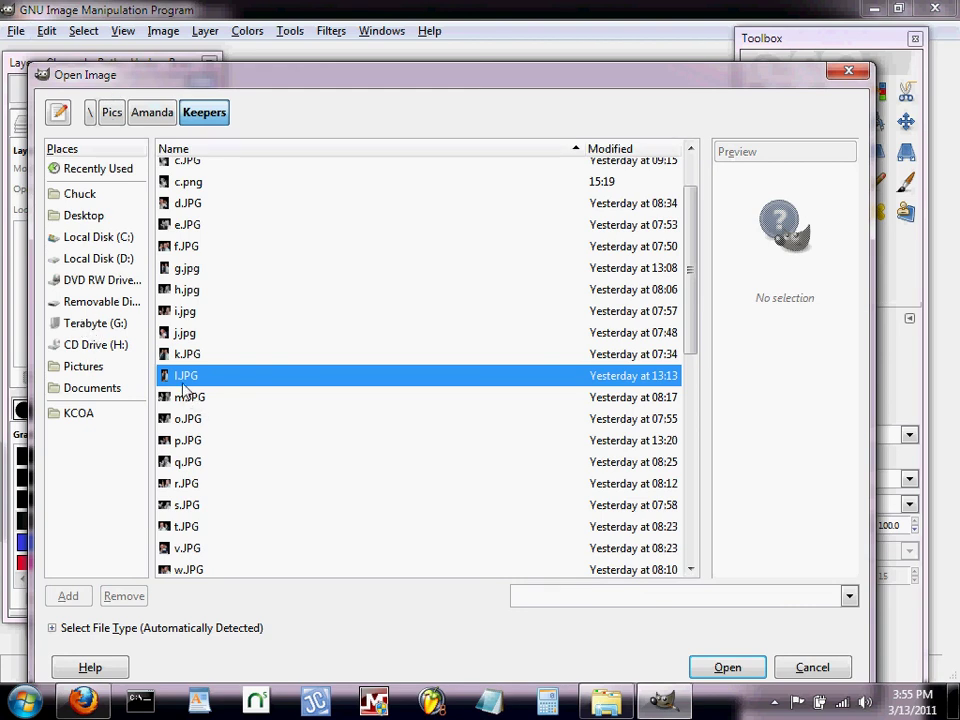
left_click(183, 385)
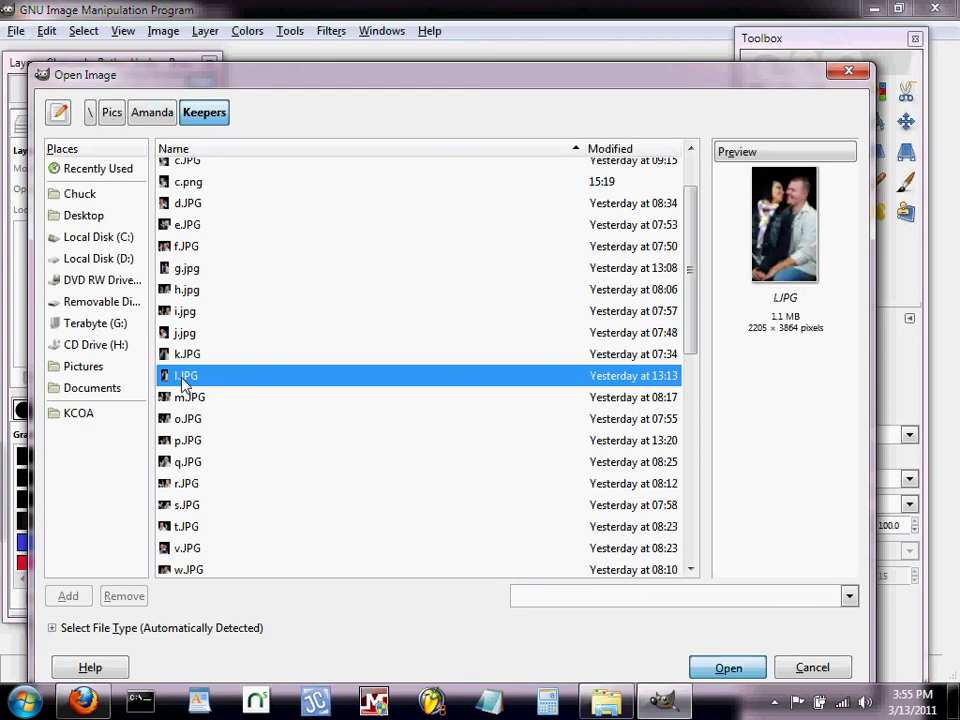
double_click(183, 376)
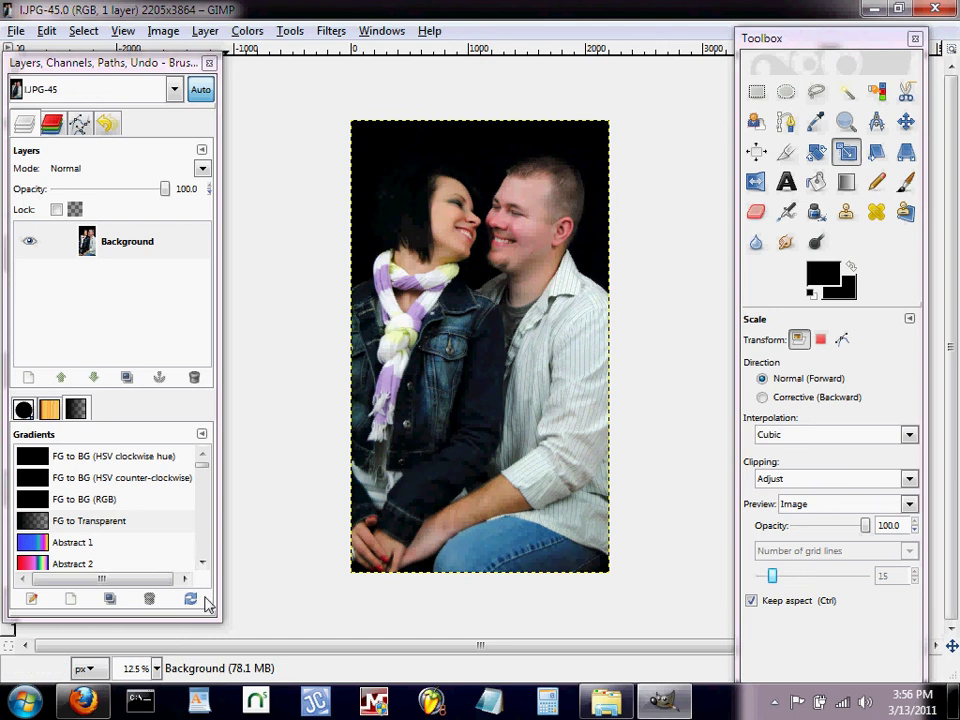
- Zoom the photo to 100% and scroll the canvas to inspect the faces
left_click(156, 668)
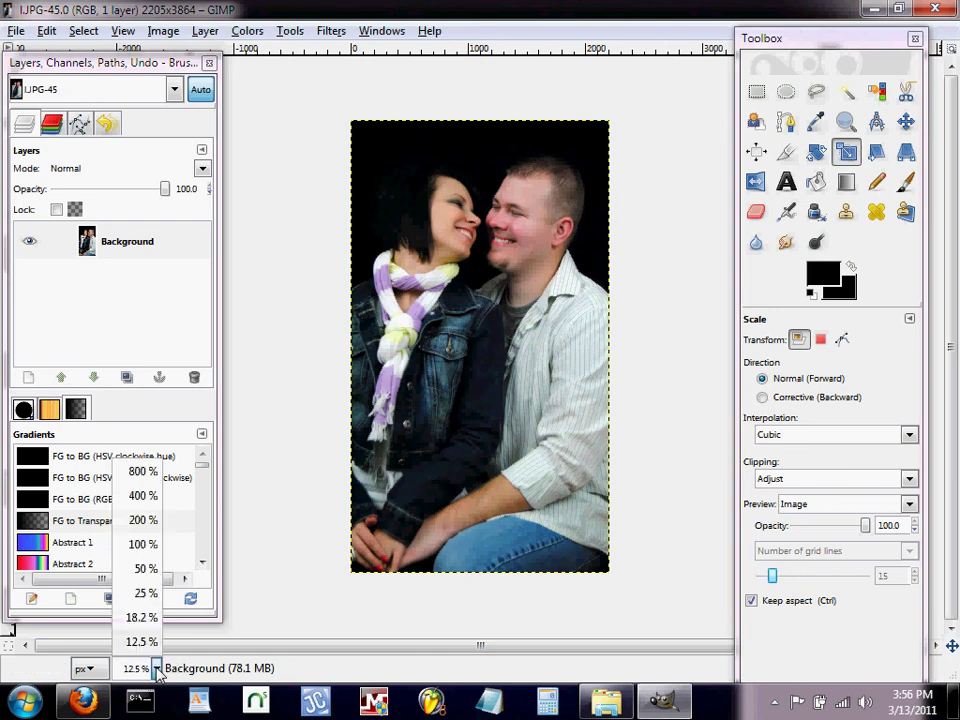
left_click(143, 544)
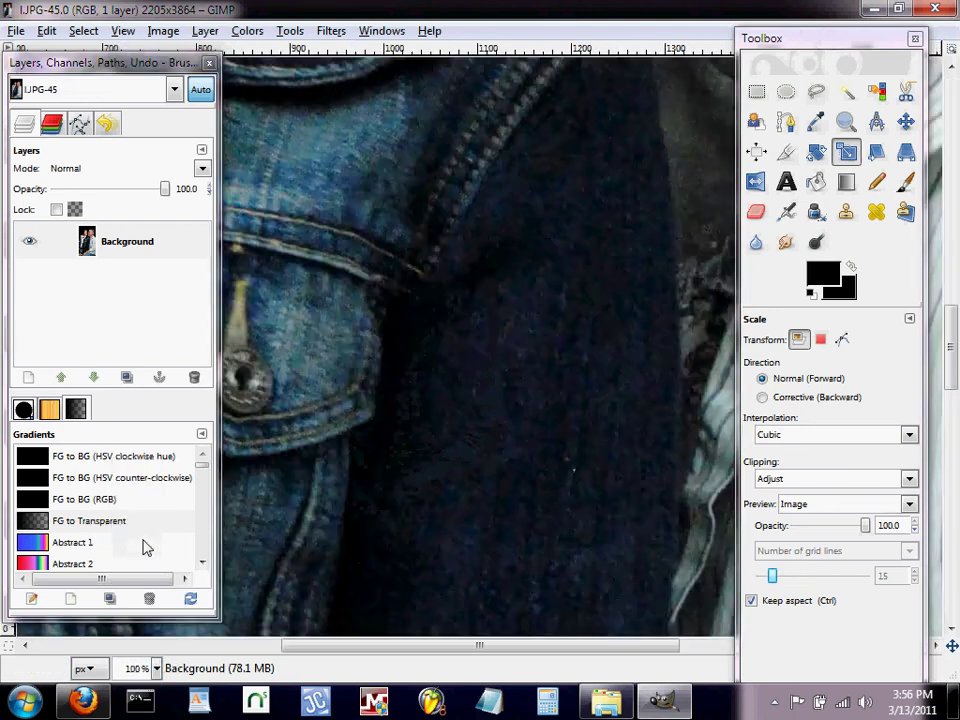
scroll(557, 497, "up", 10)
scroll(566, 497, "up", 5)
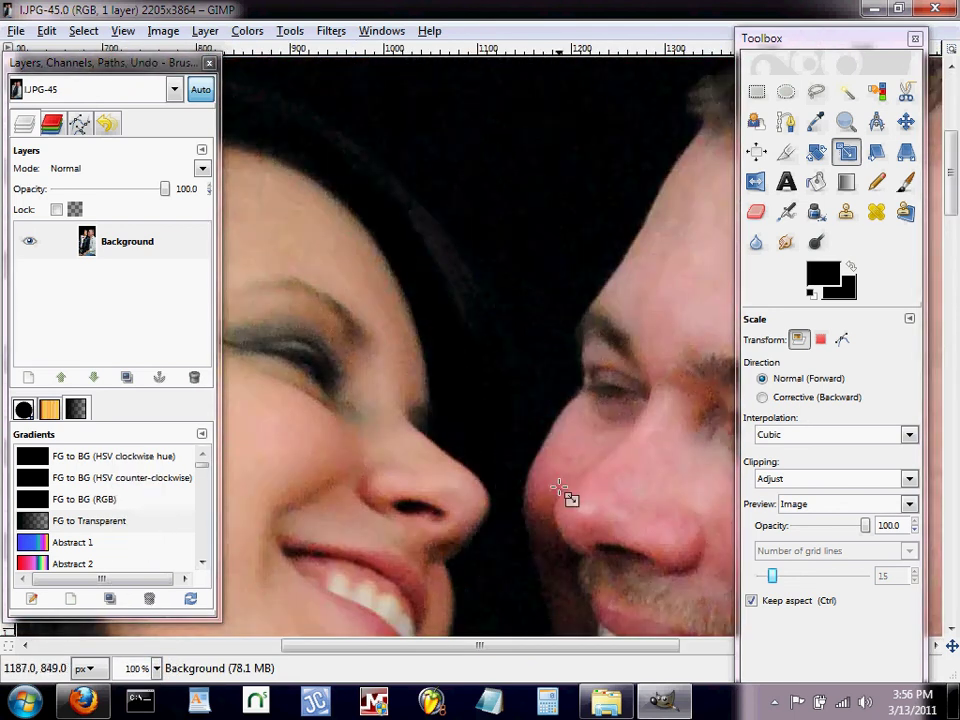
scroll(564, 497, "down", 7)
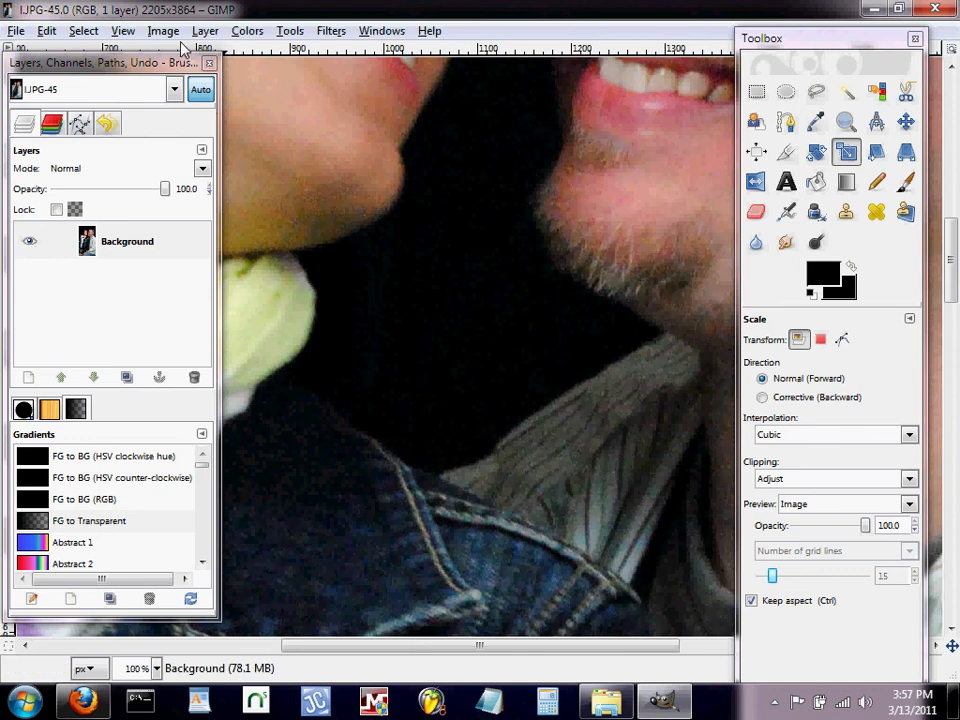
- Open Scale Image and try the size units pixels, inches and millimetres
left_click(166, 32)
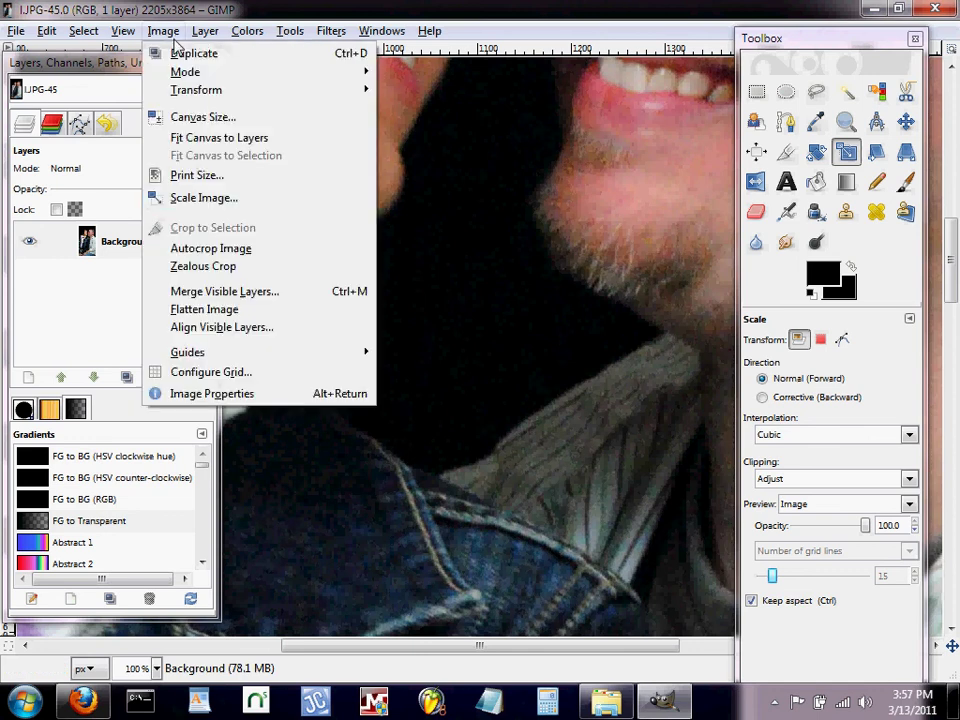
left_click(199, 198)
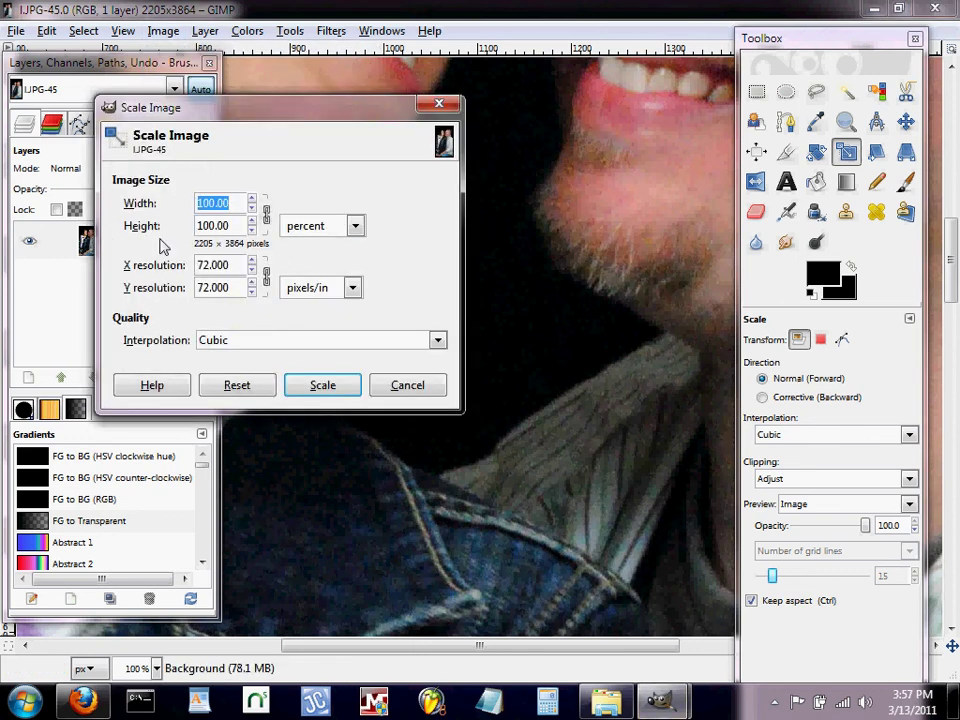
left_click(358, 227)
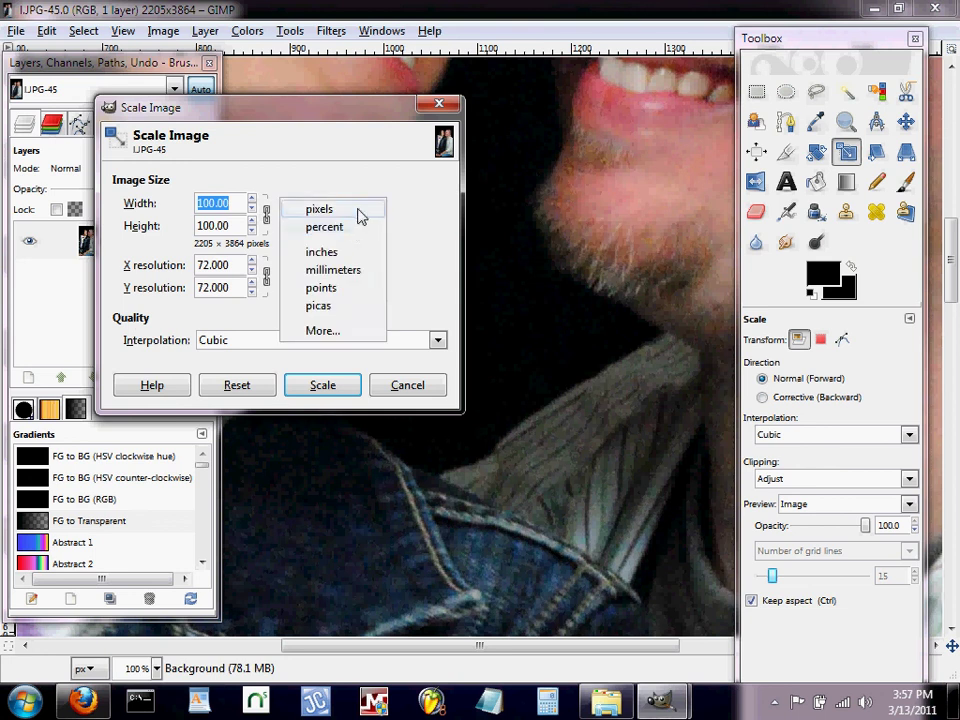
left_click(360, 216)
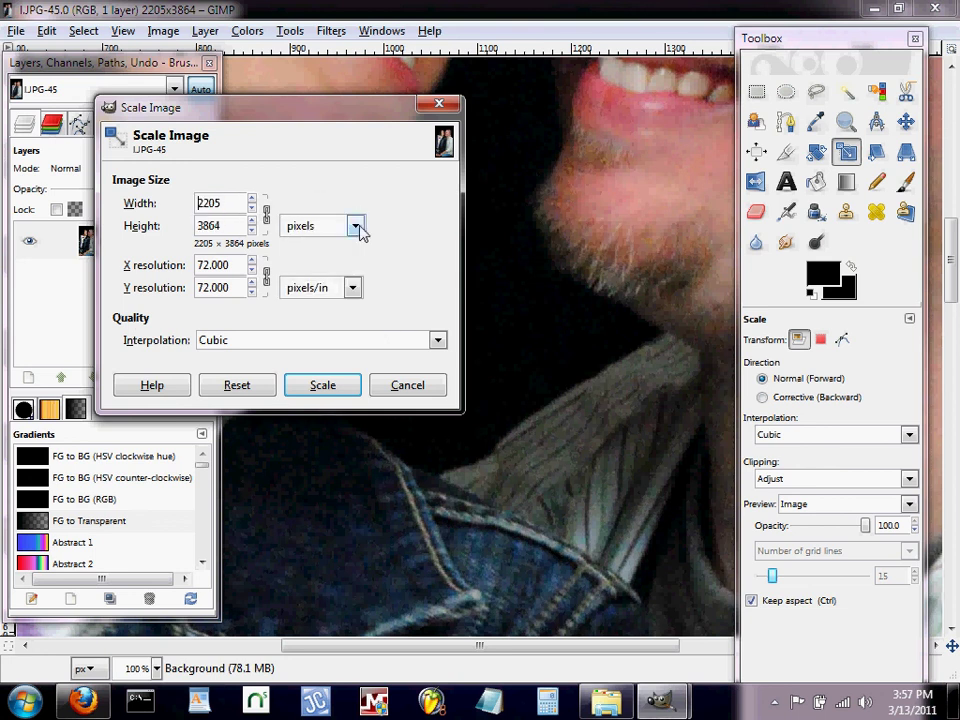
left_click(358, 227)
left_click(347, 272)
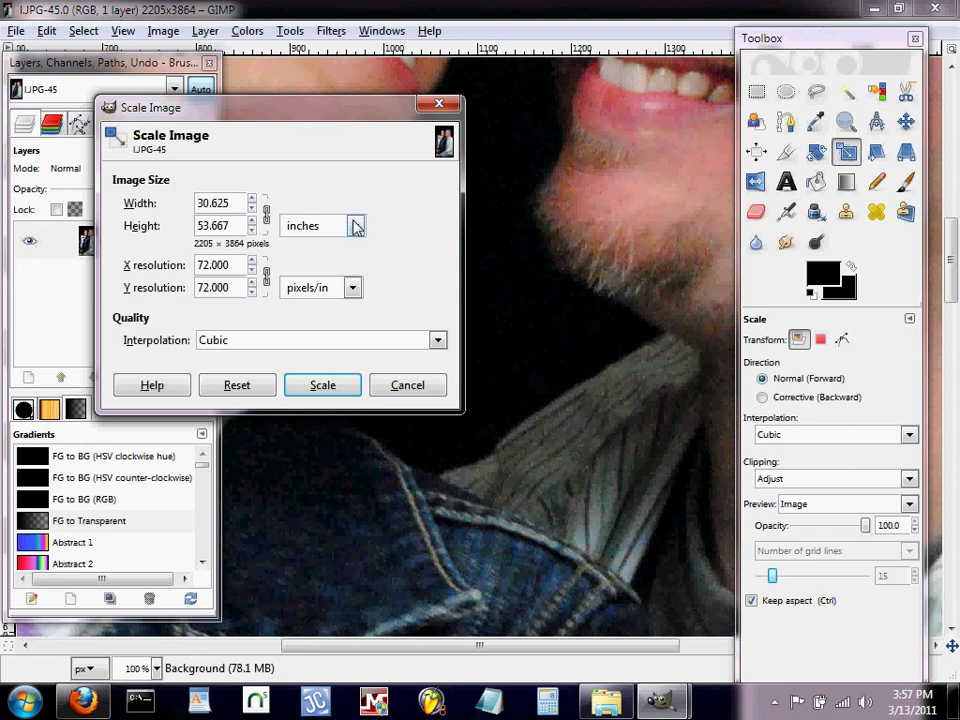
left_click(356, 225)
left_click(359, 247)
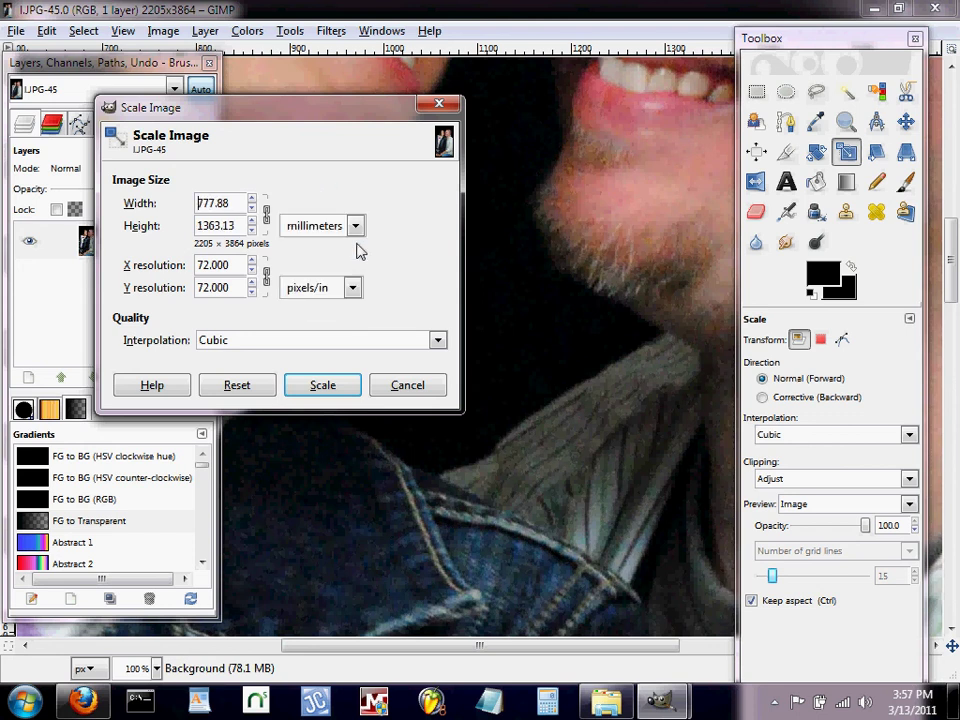
- Try points, picas and the full unit list, then measure the size in percent
left_click(358, 226)
left_click(347, 246)
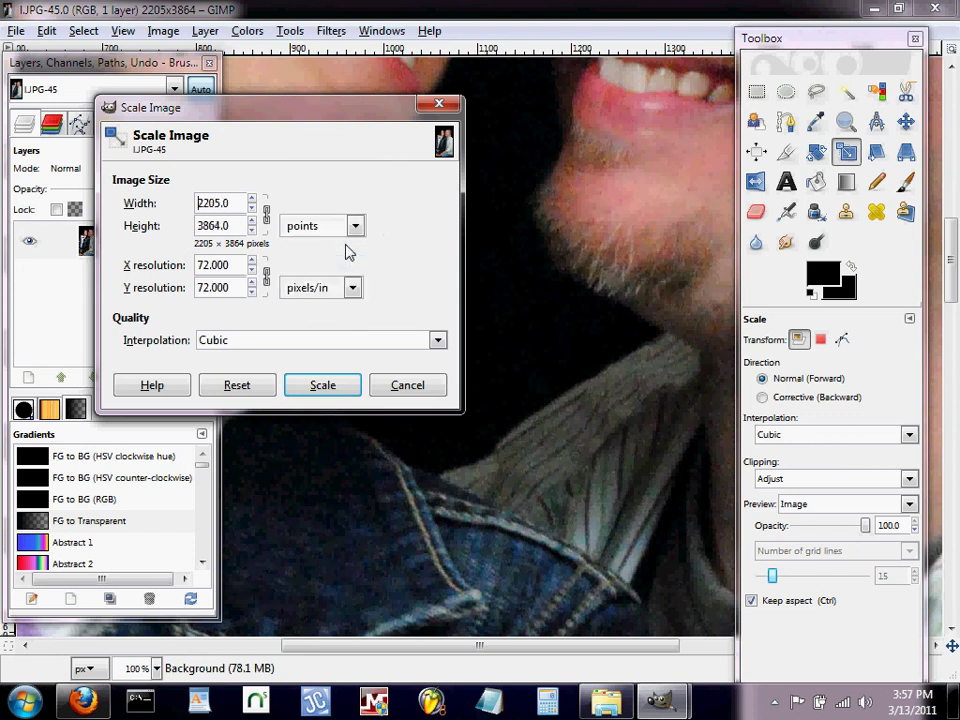
left_click(358, 223)
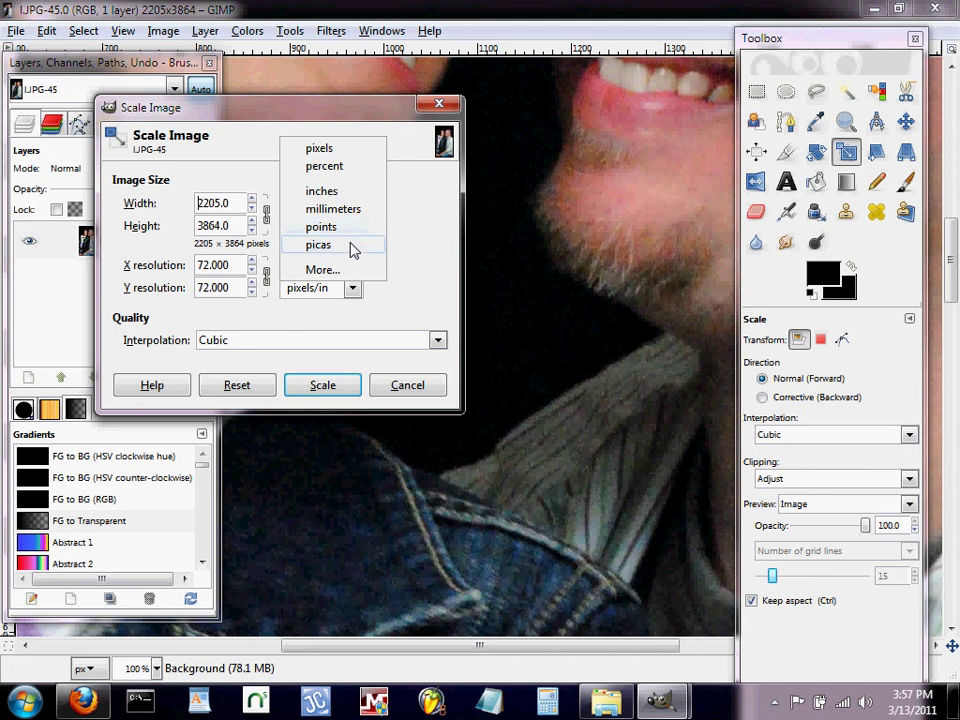
left_click(352, 247)
left_click(356, 224)
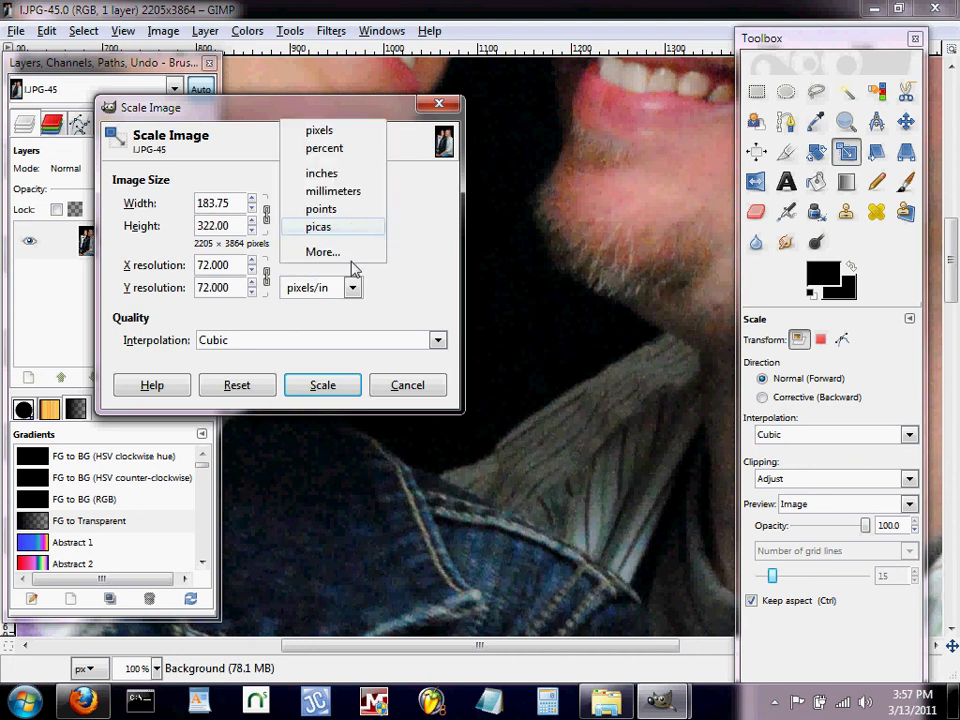
left_click(354, 254)
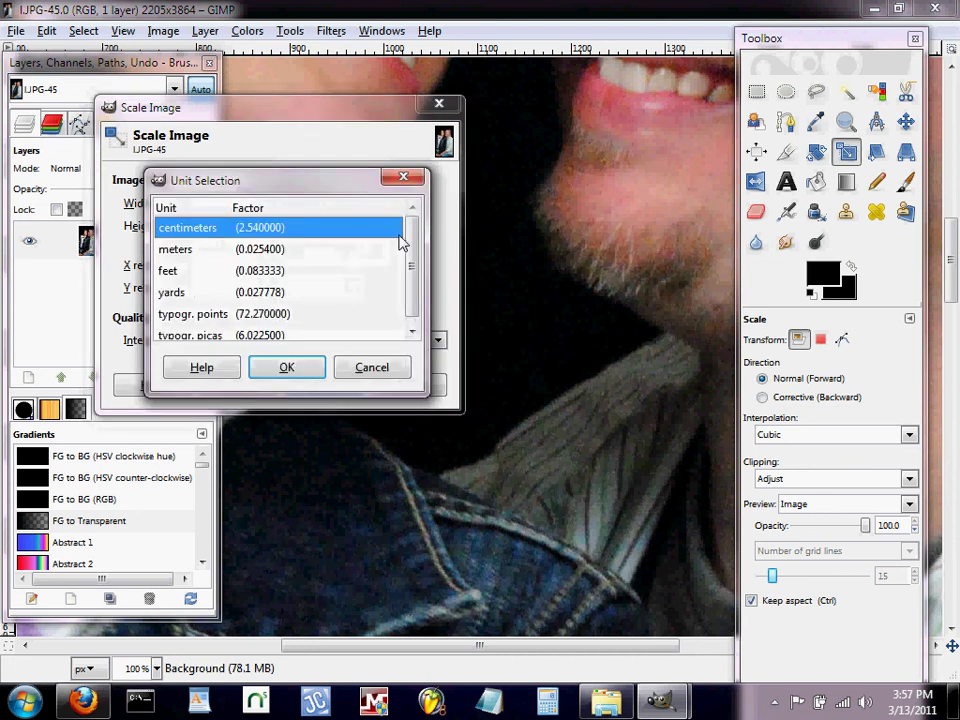
left_click_drag(411, 257, 408, 279)
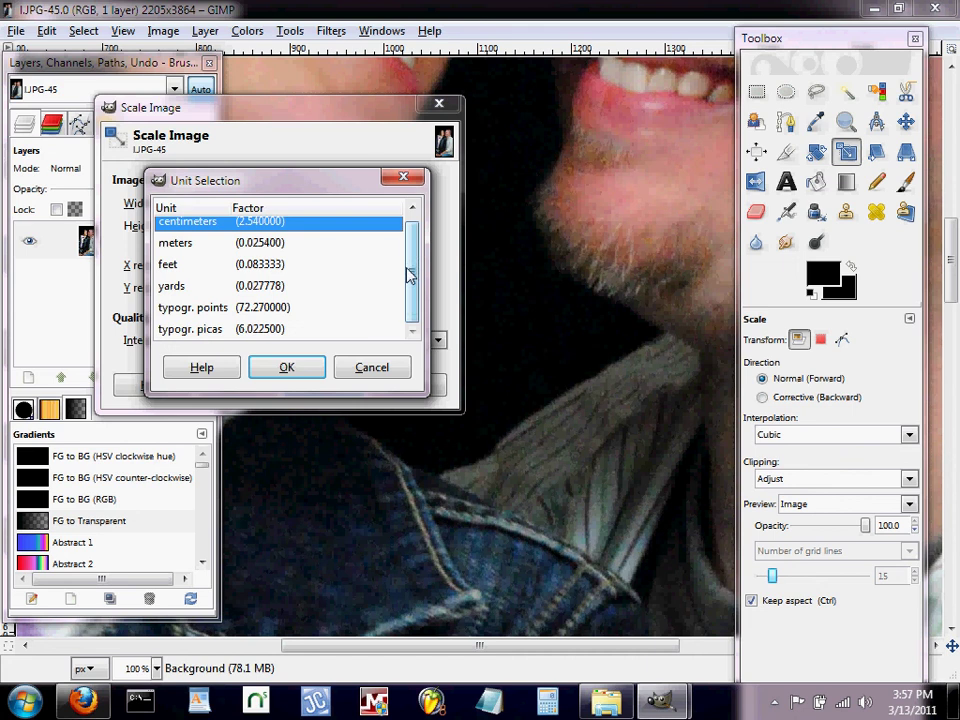
left_click(403, 177)
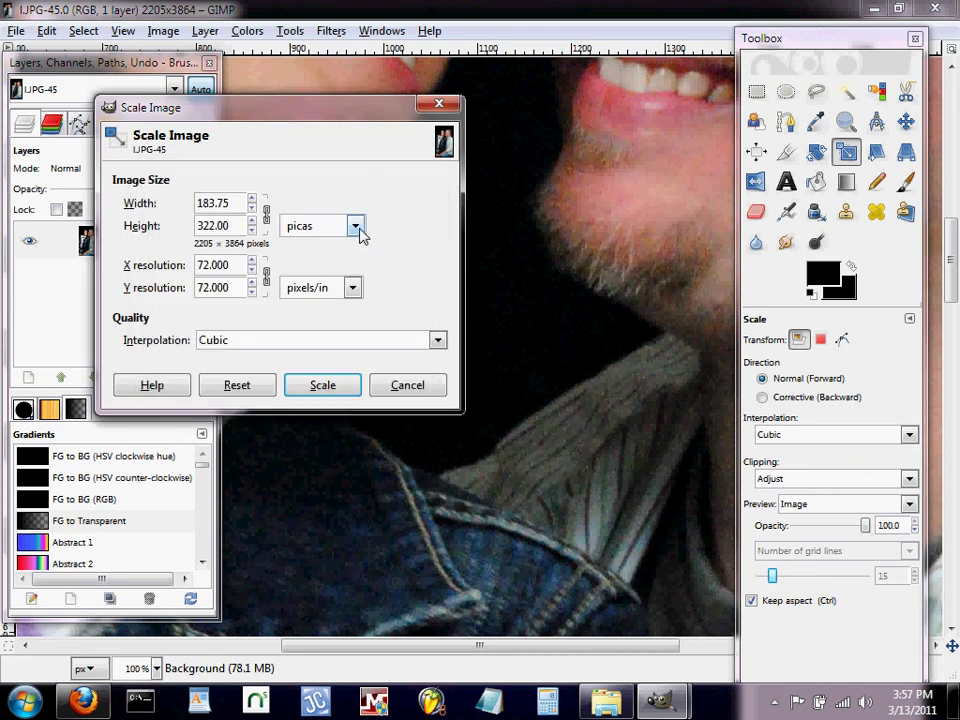
left_click(356, 228)
left_click(351, 152)
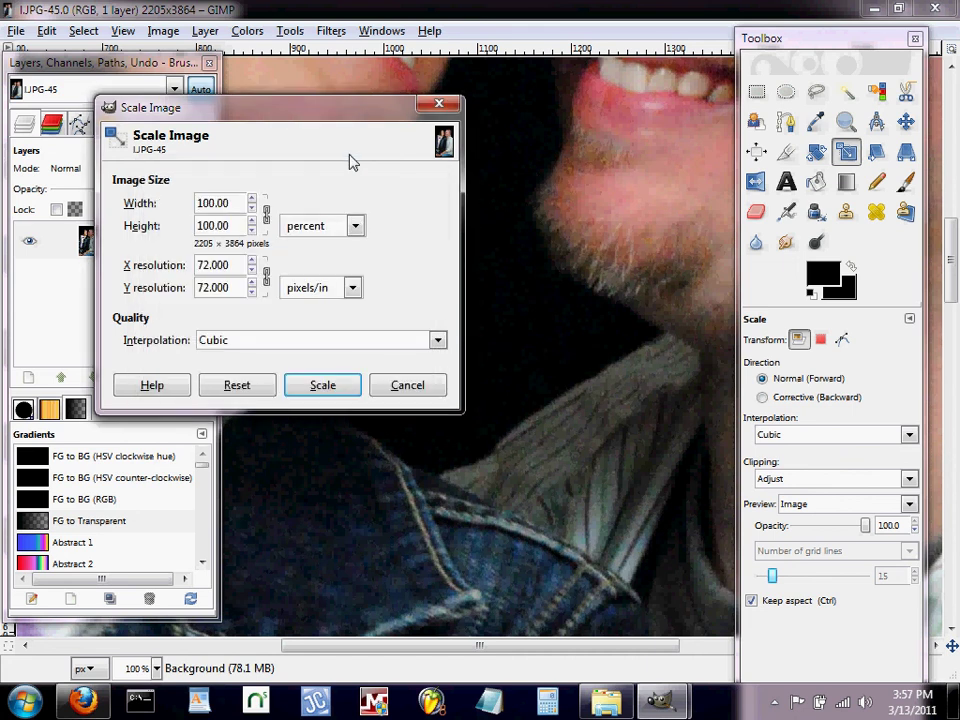
- Step the width percentage down and back up with the spin arrows
left_click(251, 207)
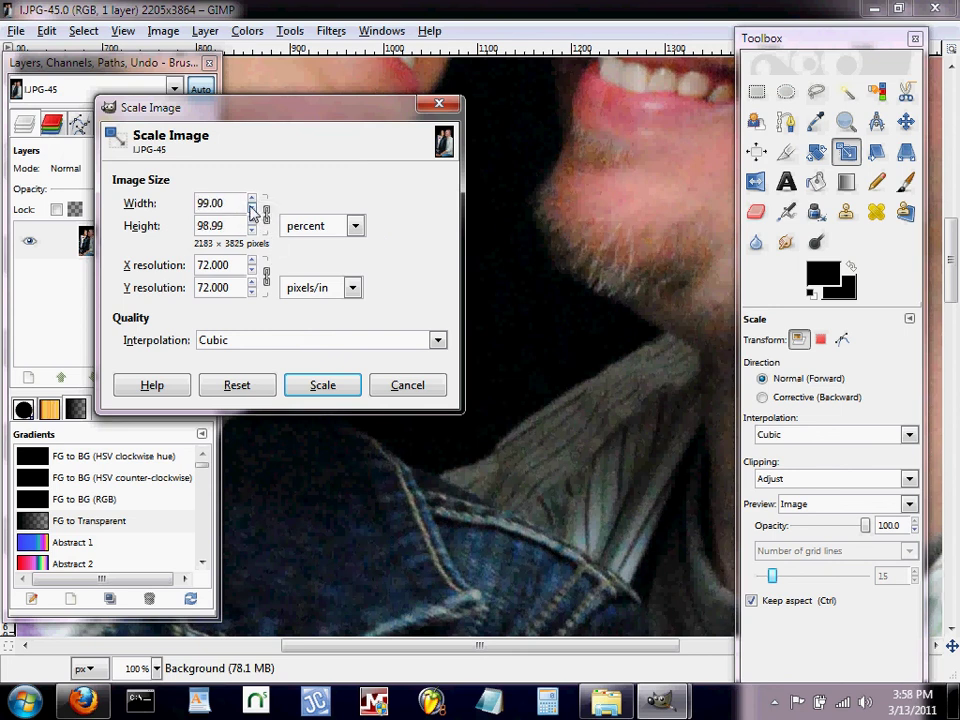
left_click(251, 207)
left_click(251, 207)
left_click(251, 207)
left_click(251, 207)
left_click(251, 207)
left_click(251, 207)
left_click(251, 207)
left_click(251, 207)
left_click(251, 207)
left_click(251, 207)
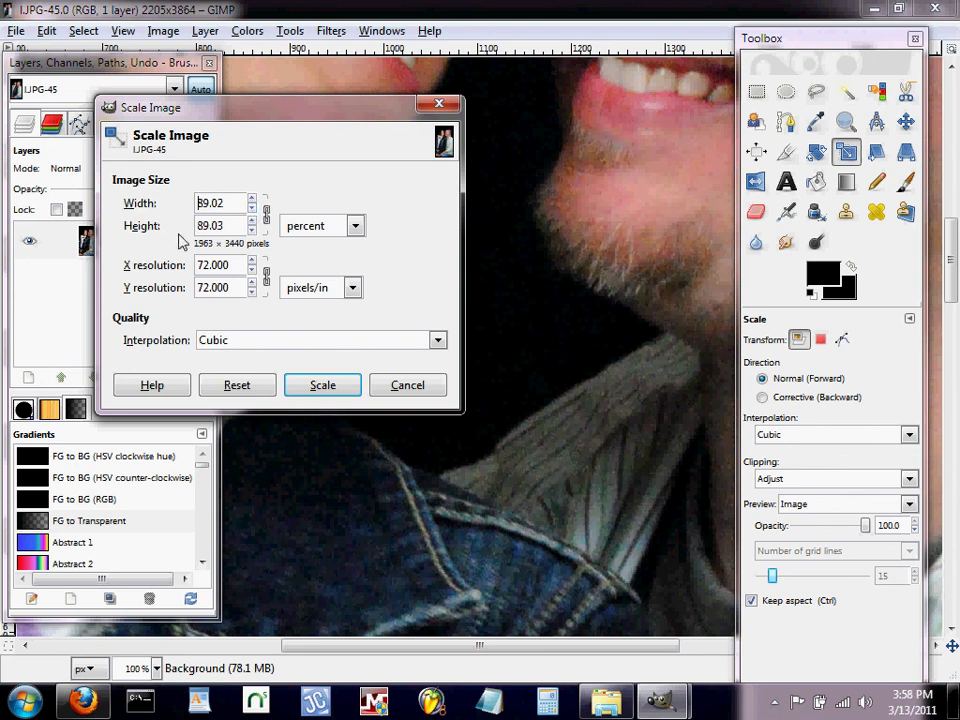
left_click(252, 208)
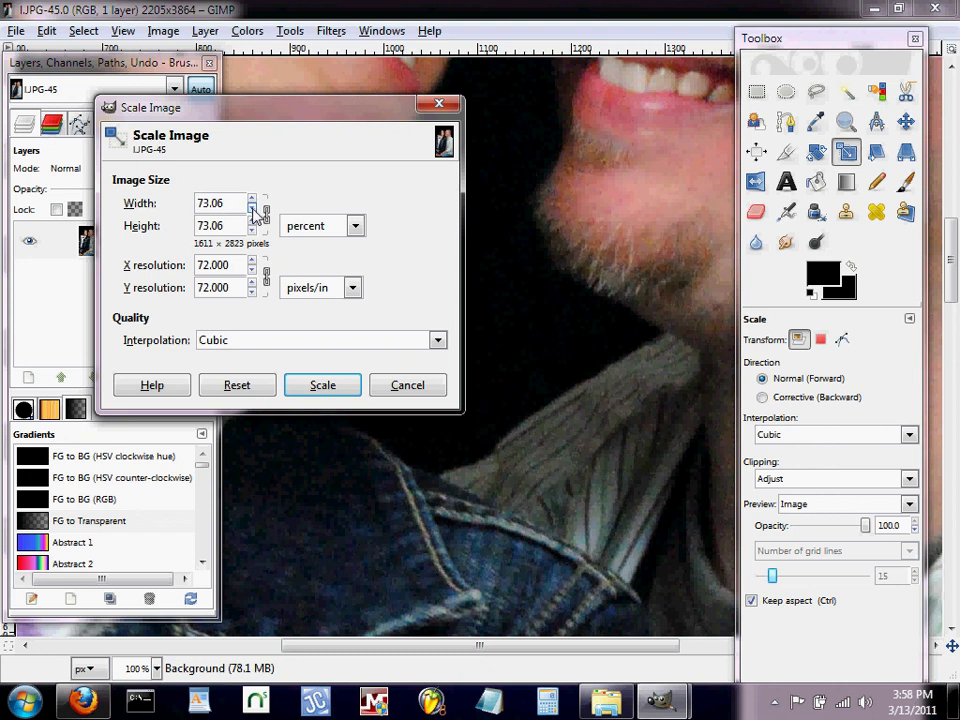
left_click(252, 208)
left_click(252, 208)
left_click(252, 208)
left_click(252, 208)
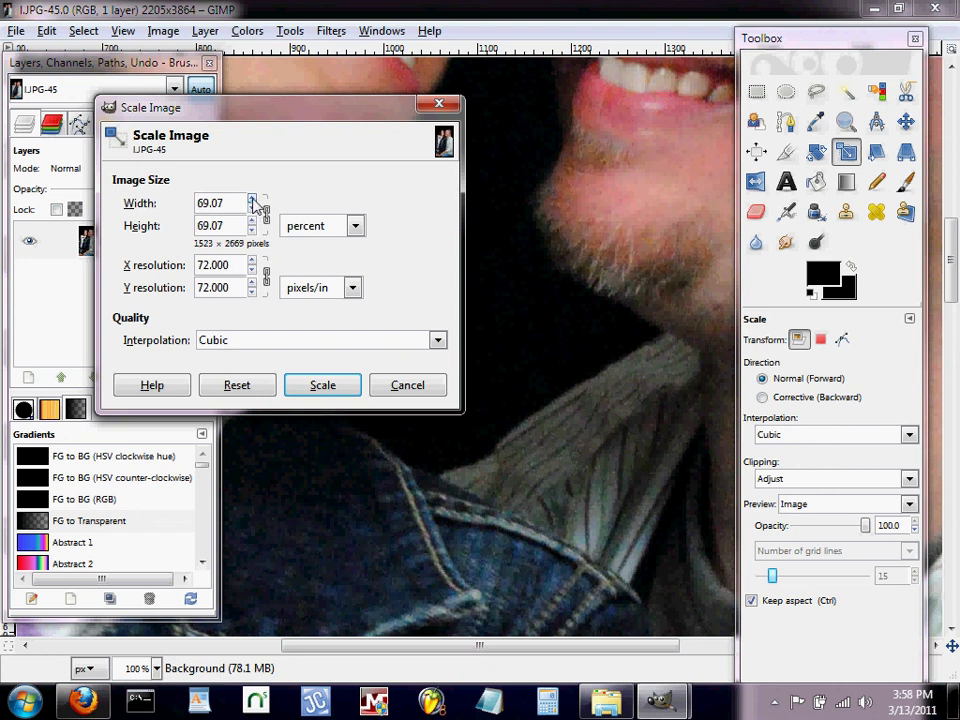
left_click(252, 199)
left_click(252, 199)
left_click(252, 199)
left_click(252, 199)
left_click(252, 199)
left_click(252, 199)
left_click(252, 199)
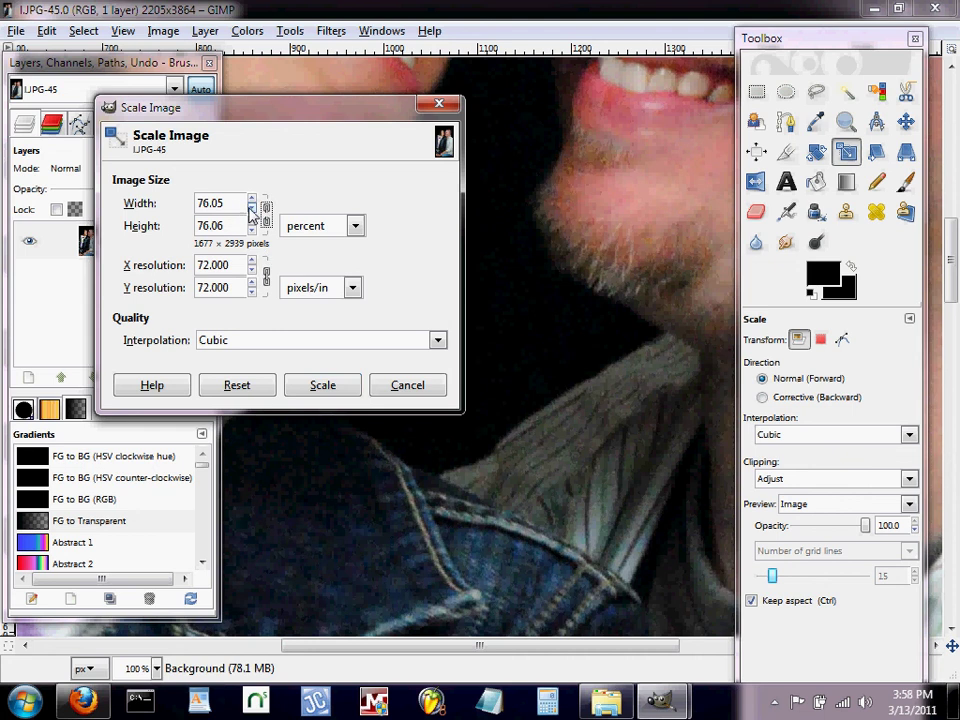
left_click(252, 210)
left_click(252, 211)
left_click(252, 211)
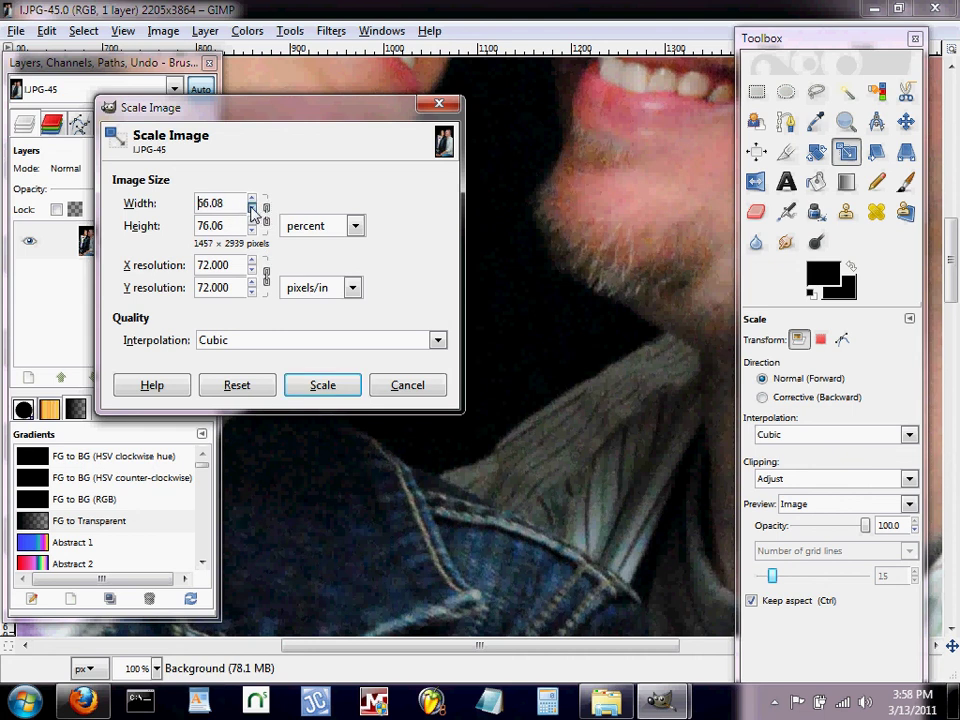
left_click(252, 199)
left_click(252, 199)
left_click(252, 199)
- Link width and height, then lower both to 69.07% by 71.89% (1523 × 2778 pixels)
left_click(265, 213)
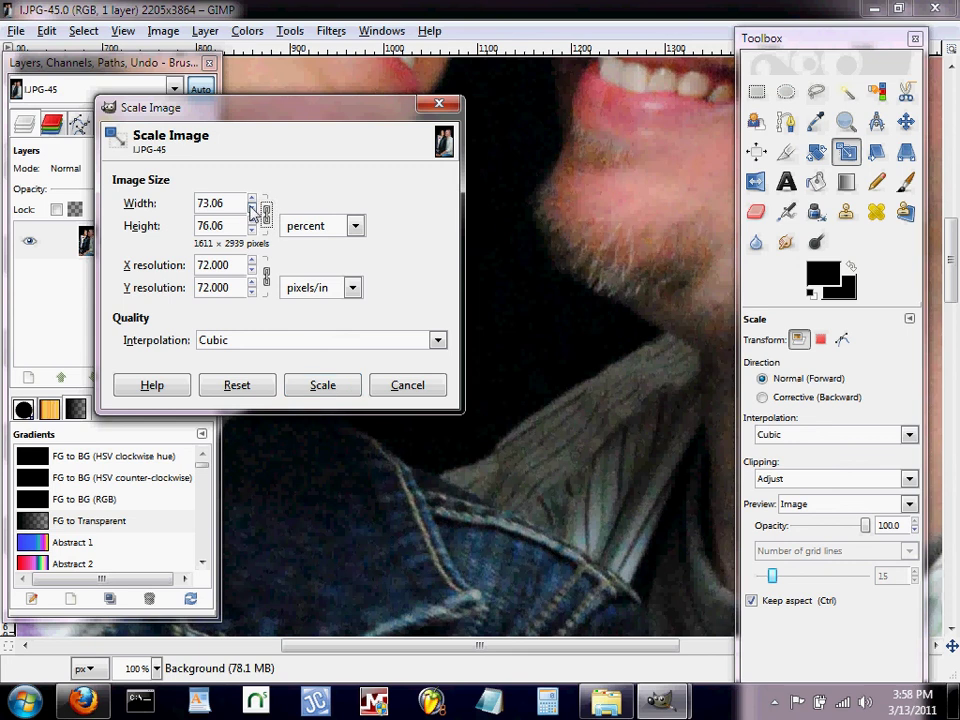
left_click(252, 208)
left_click(252, 208)
left_click(252, 208)
left_click(252, 208)
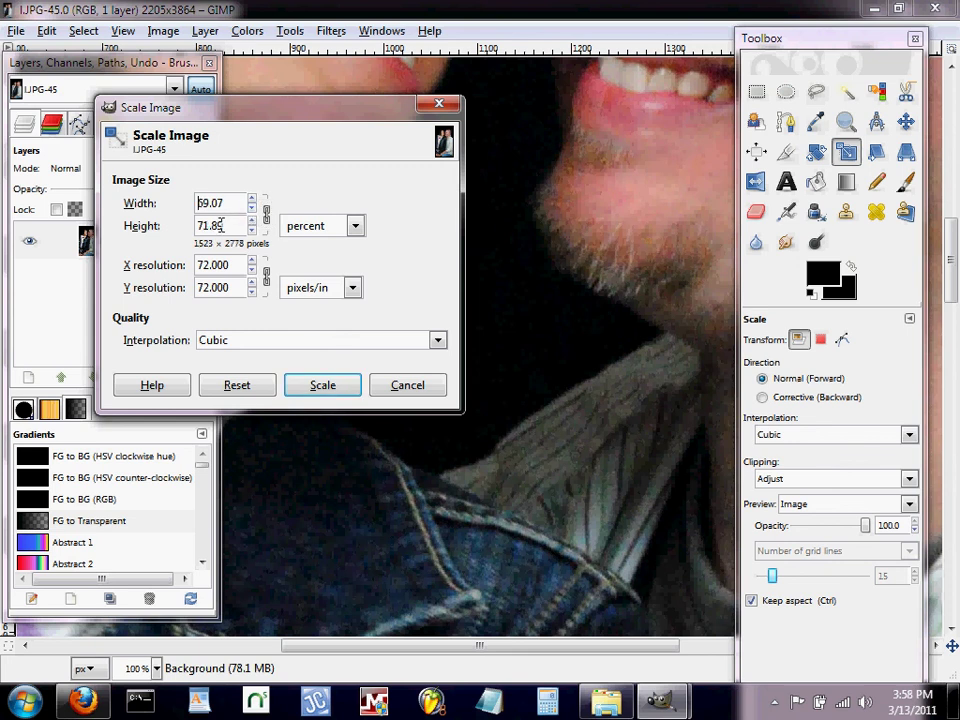
- Enter width 12.52%, giving height 13.02% and a 276 × 503 pixel target
left_click_drag(230, 204, 193, 200)
type("12.52")
left_click(222, 226)
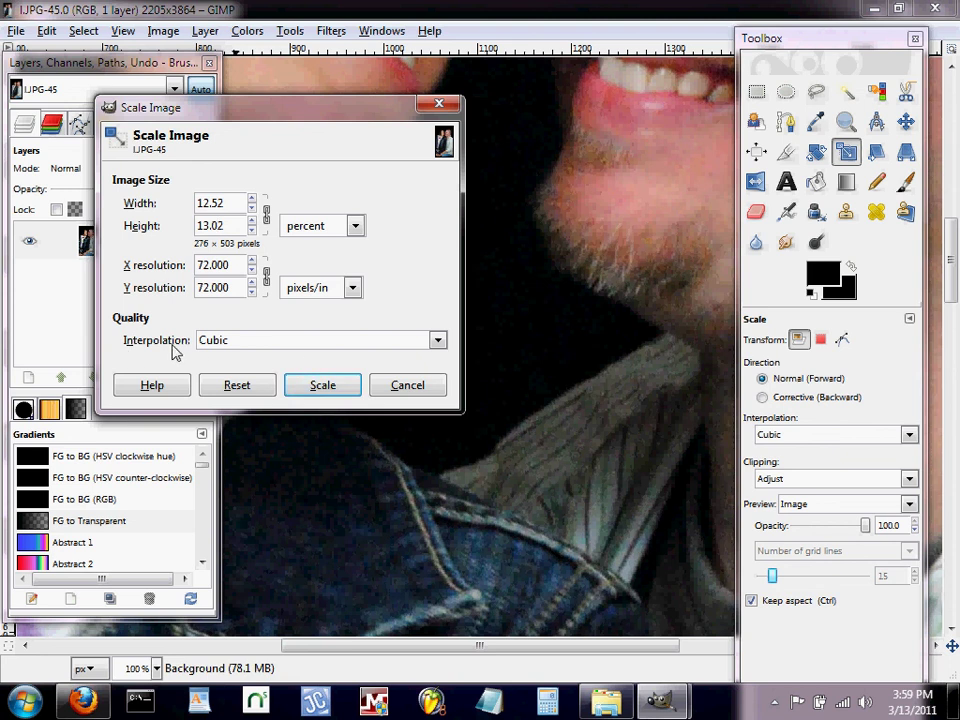
- Apply the scale, shrinking l.JPG to 276 × 503 pixels
left_click(334, 389)
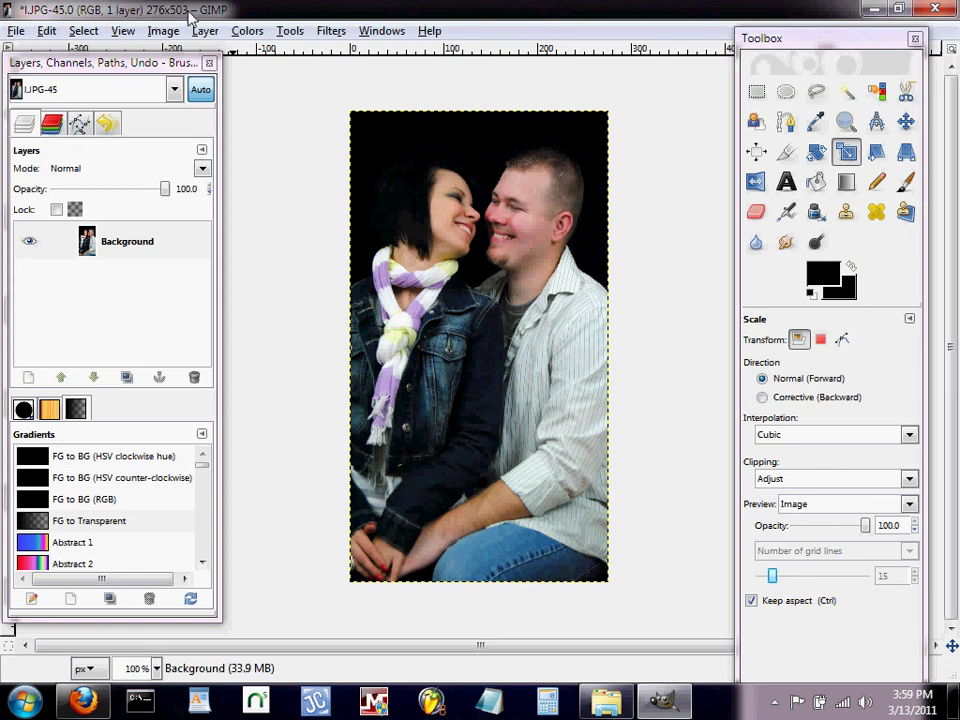
left_click(14, 31)
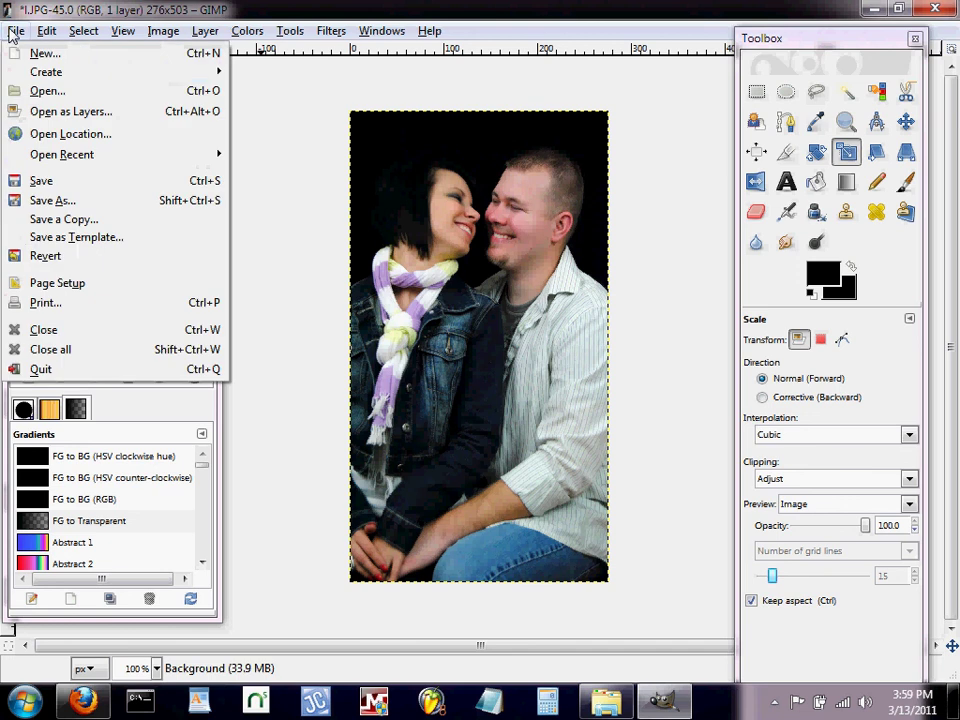
- Start Save As and navigate up into the Compressed folder
left_click(45, 201)
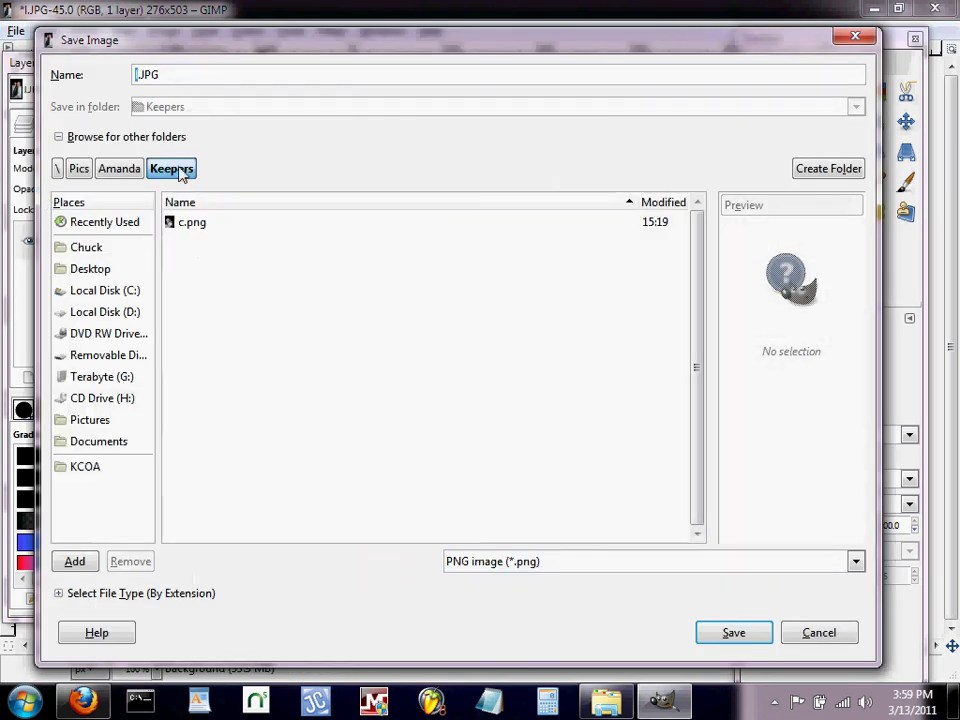
left_click(124, 173)
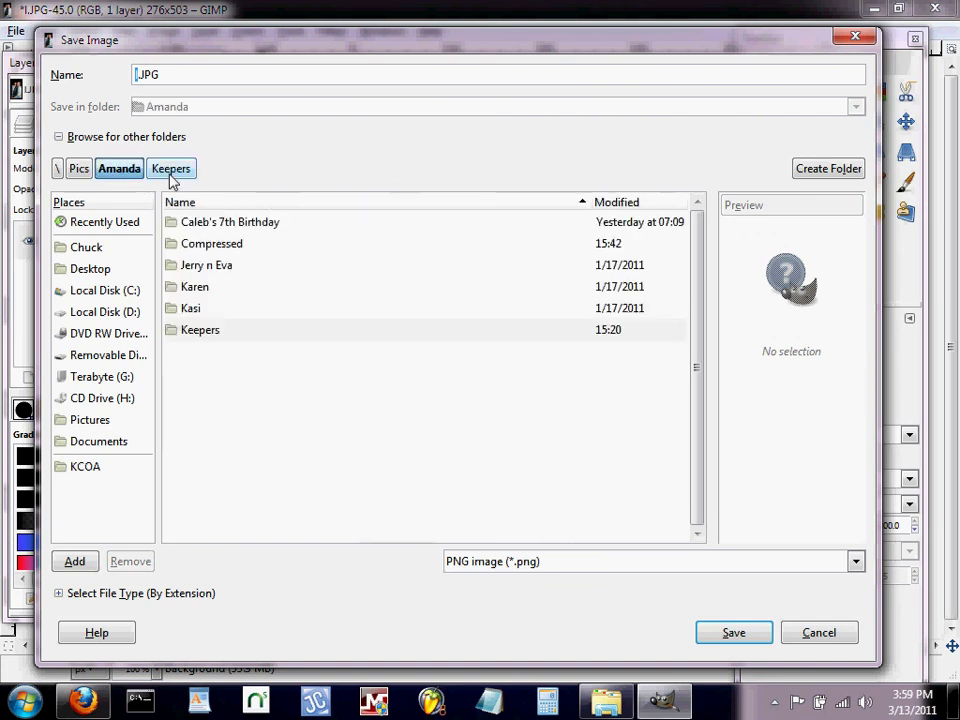
double_click(207, 246)
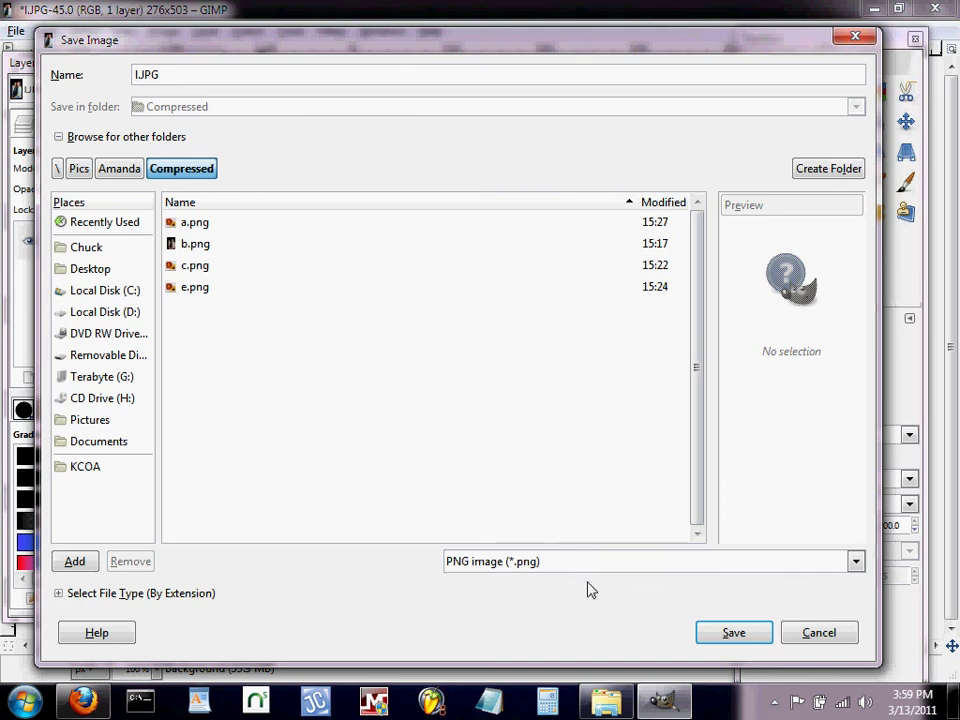
left_click(858, 566)
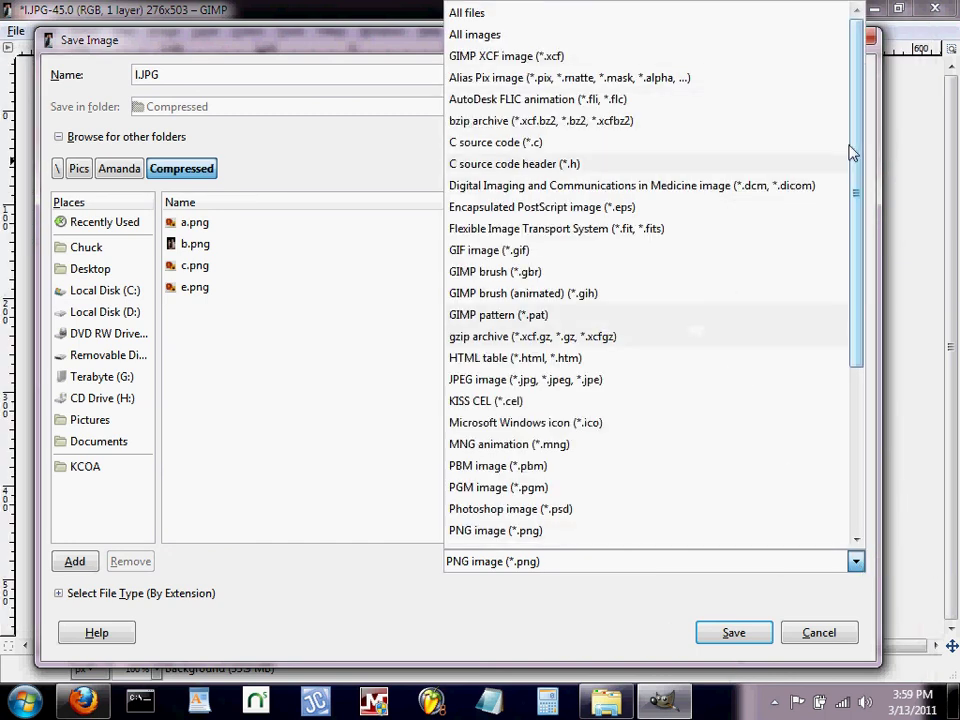
left_click_drag(855, 146, 857, 101)
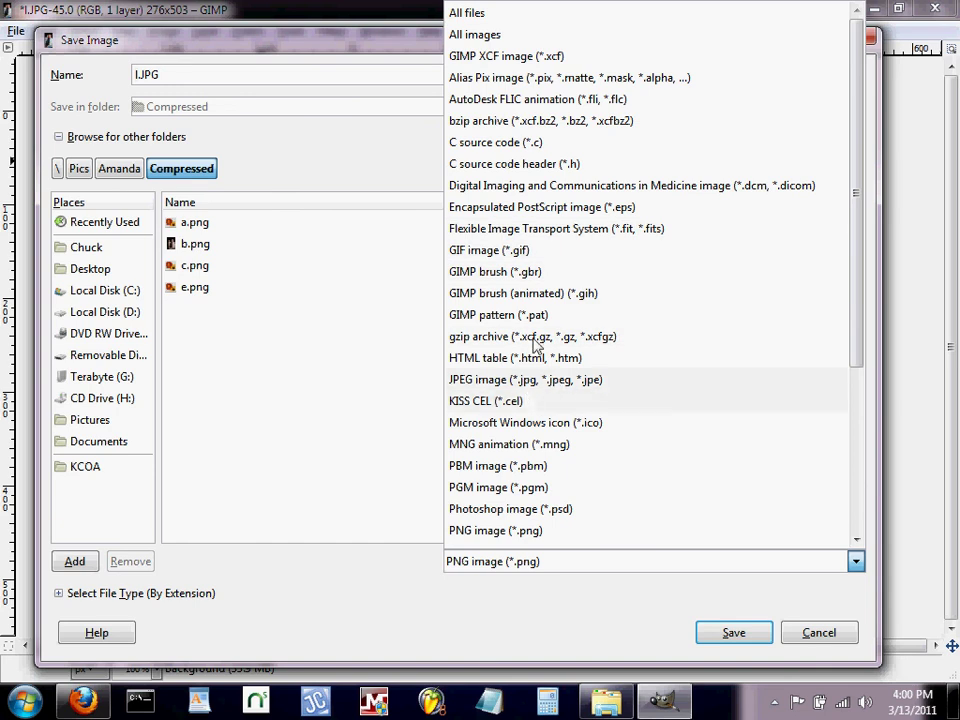
scroll(540, 418, "down", 2)
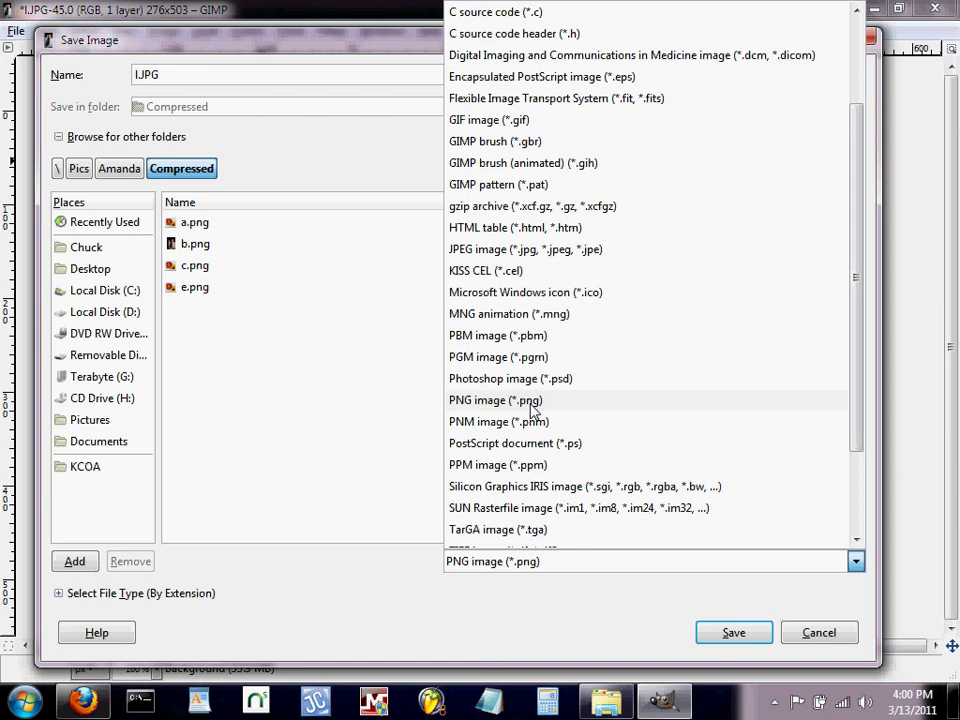
left_click(533, 410)
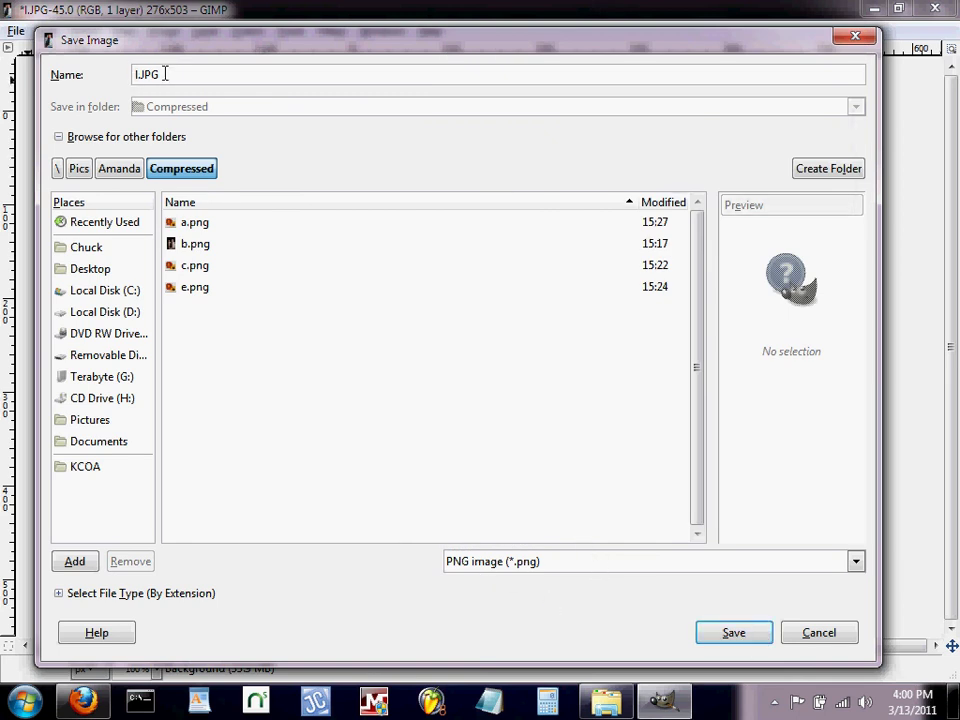
- Save the photo as JPEG at quality 85, previewing it at about 44.5 kB
left_click(735, 633)
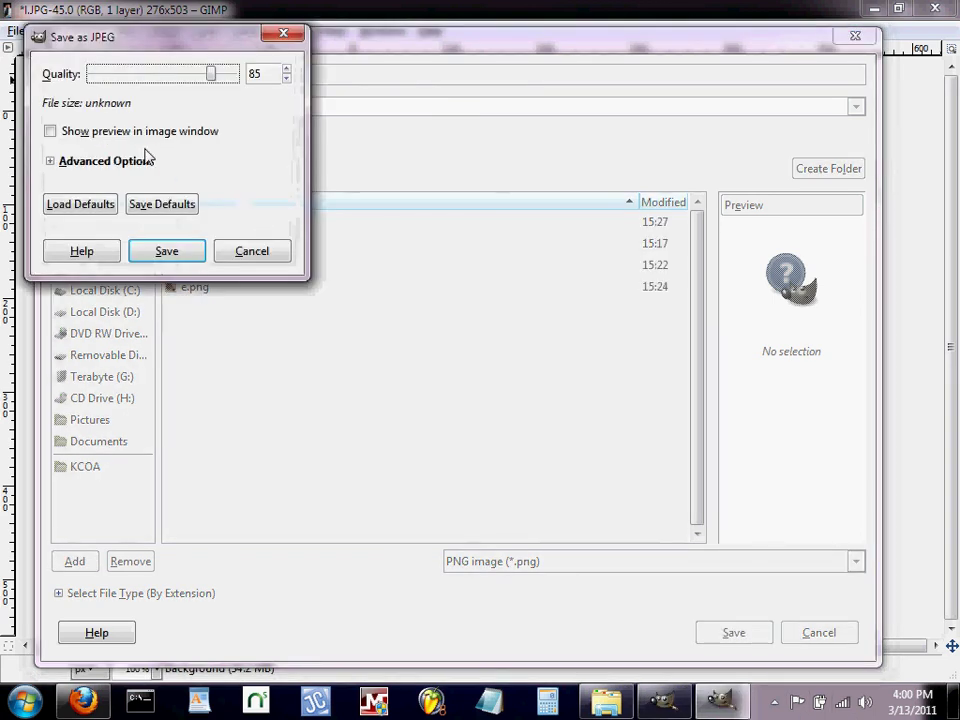
left_click(51, 132)
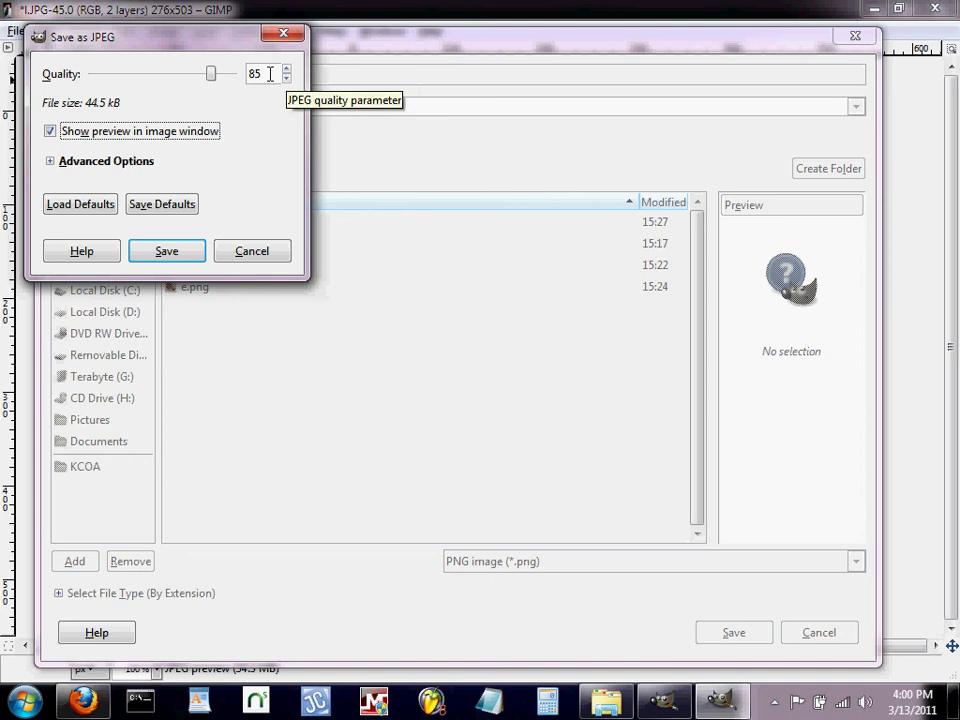
left_click(160, 253)
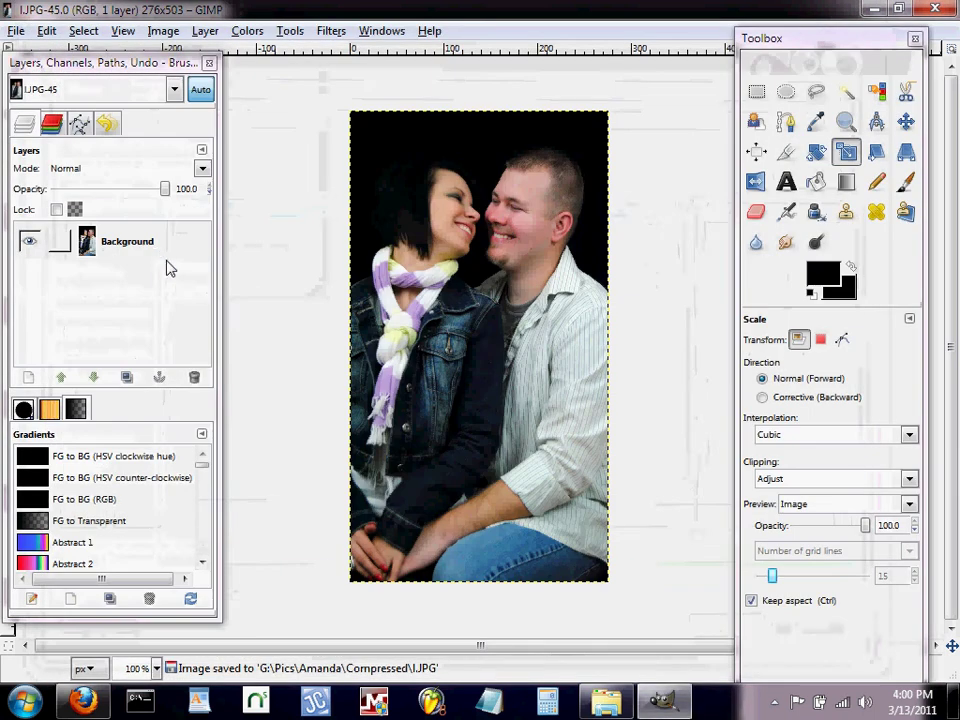
- Check the new l.JPG in the Compressed folder: 276 × 503 pixels, 44.4 KB
key("alt+Tab")
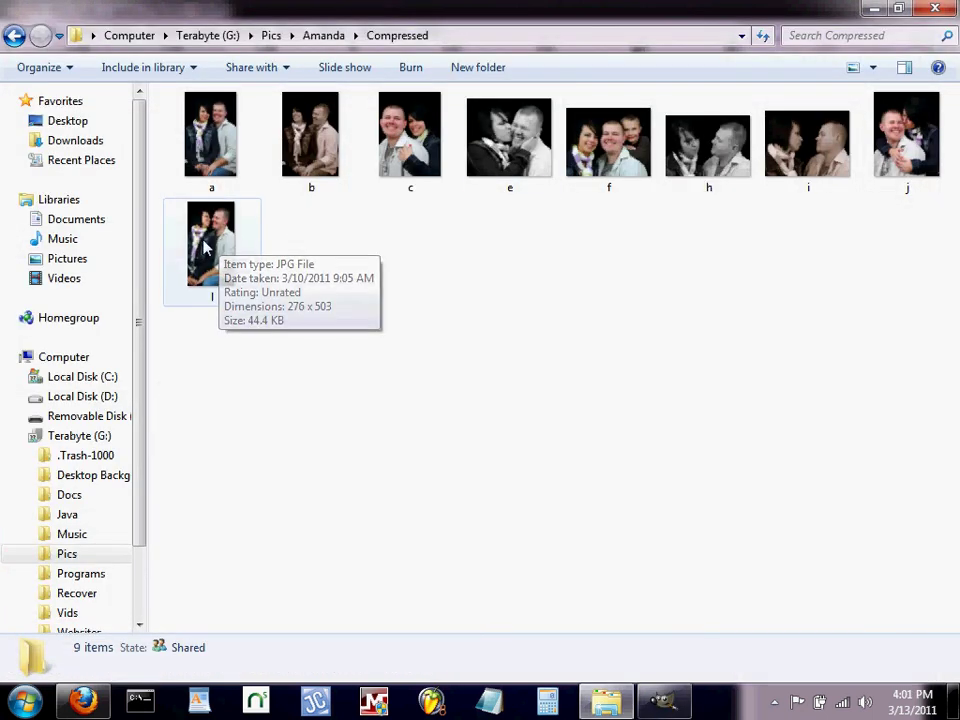
left_click(205, 247)
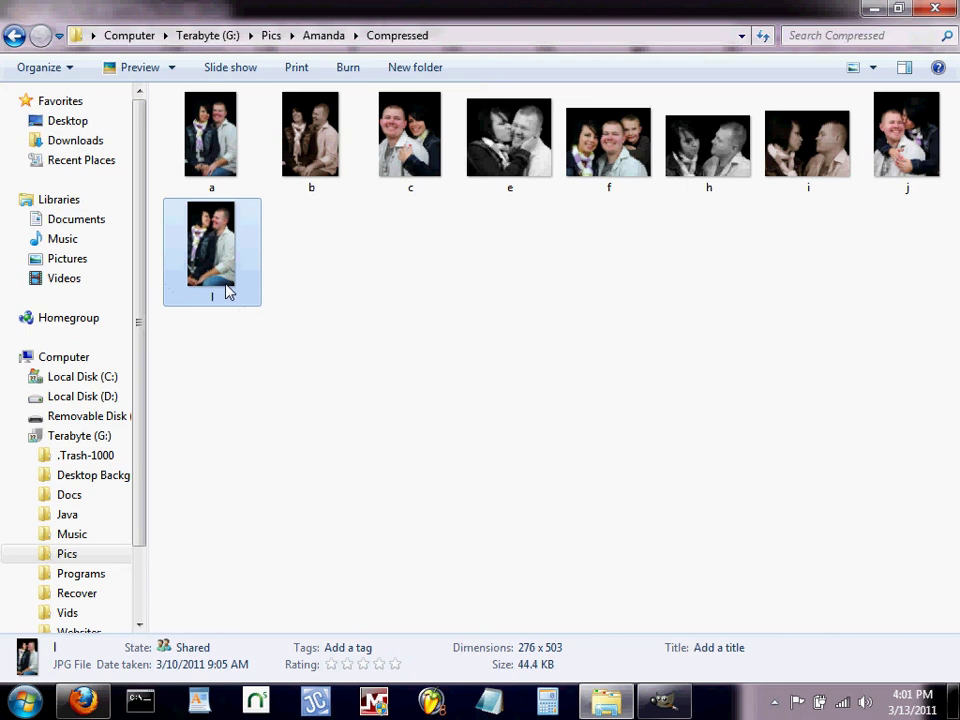
mouse_move(223, 279)
double_click(223, 279)
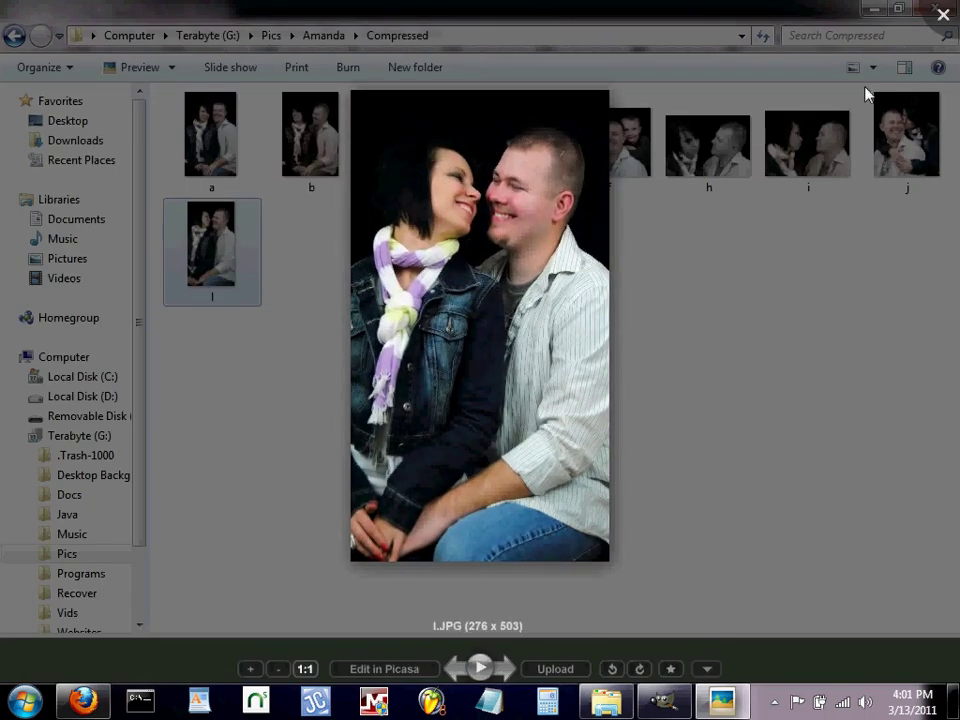
left_click(943, 14)
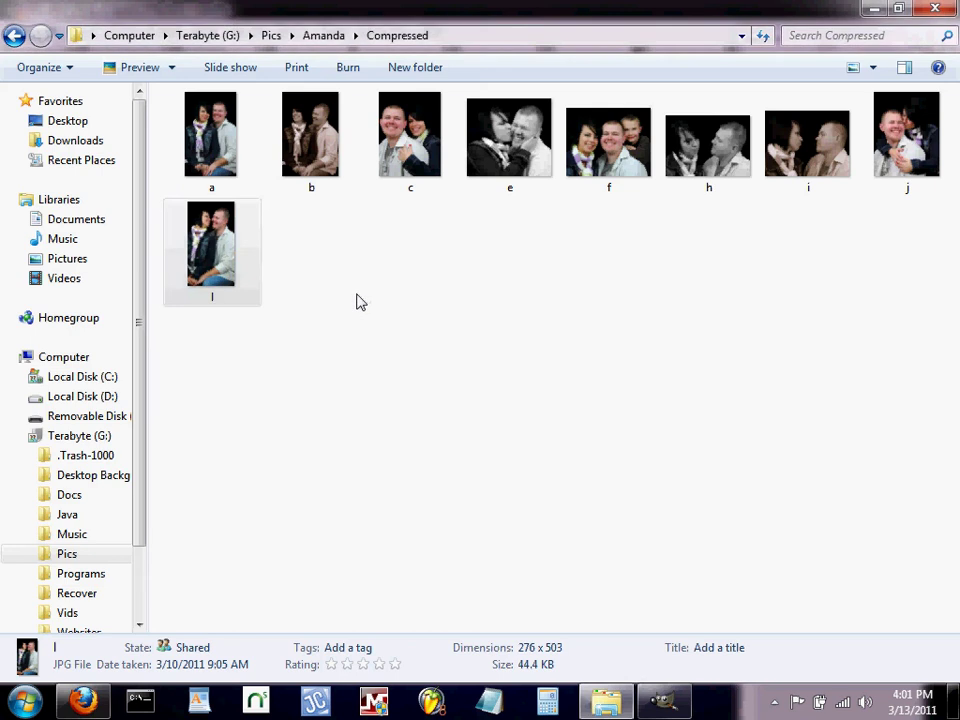